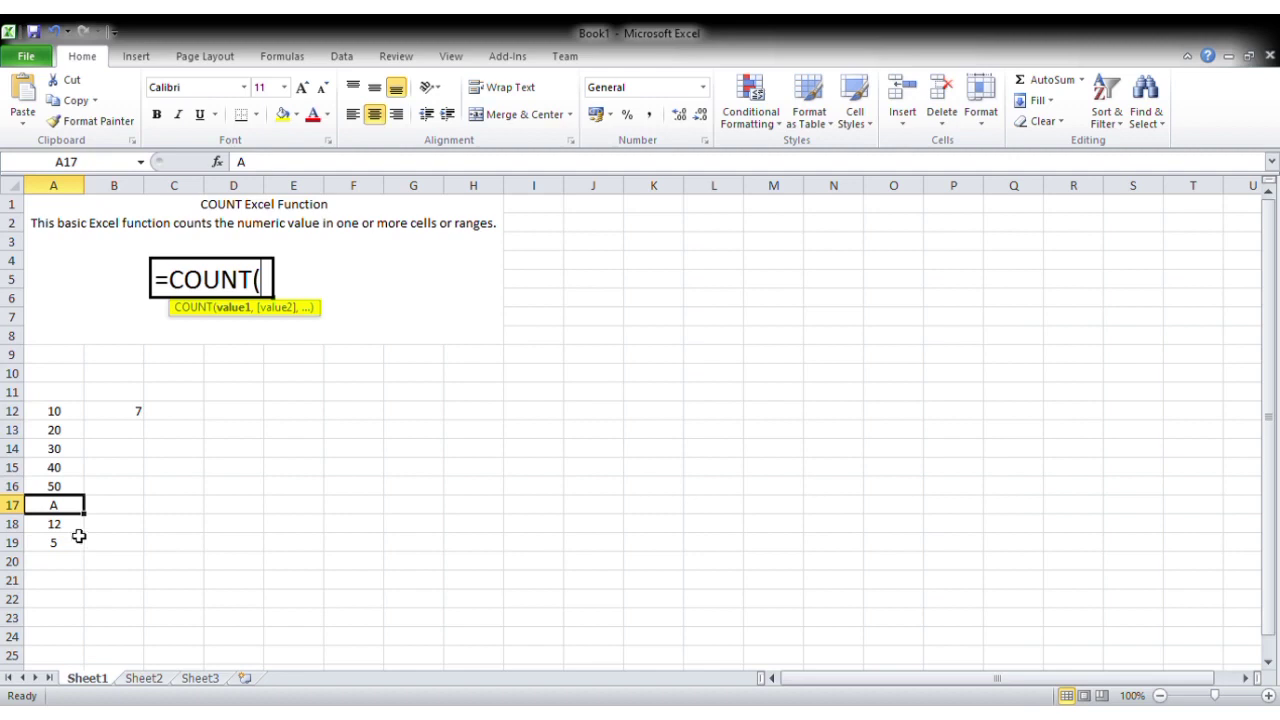
- Clear the contents of cell B12, beside the list of values in column A
left_click(74, 523)
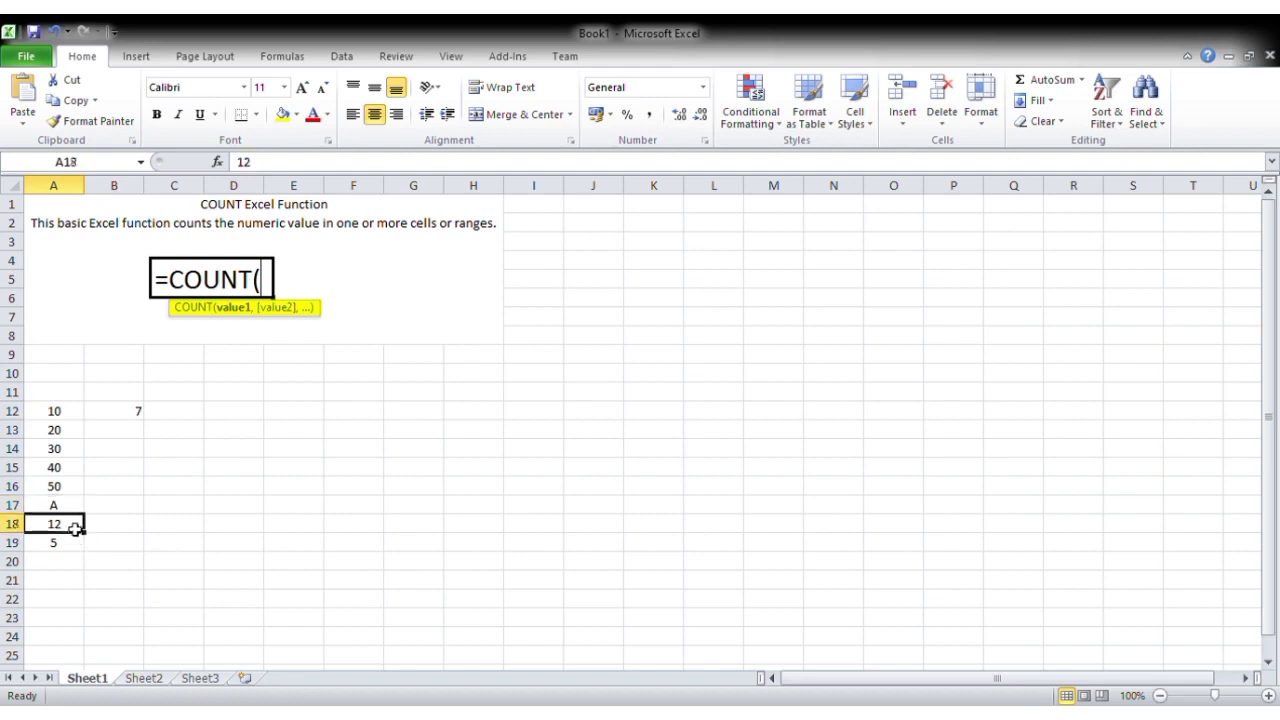
left_click(76, 547)
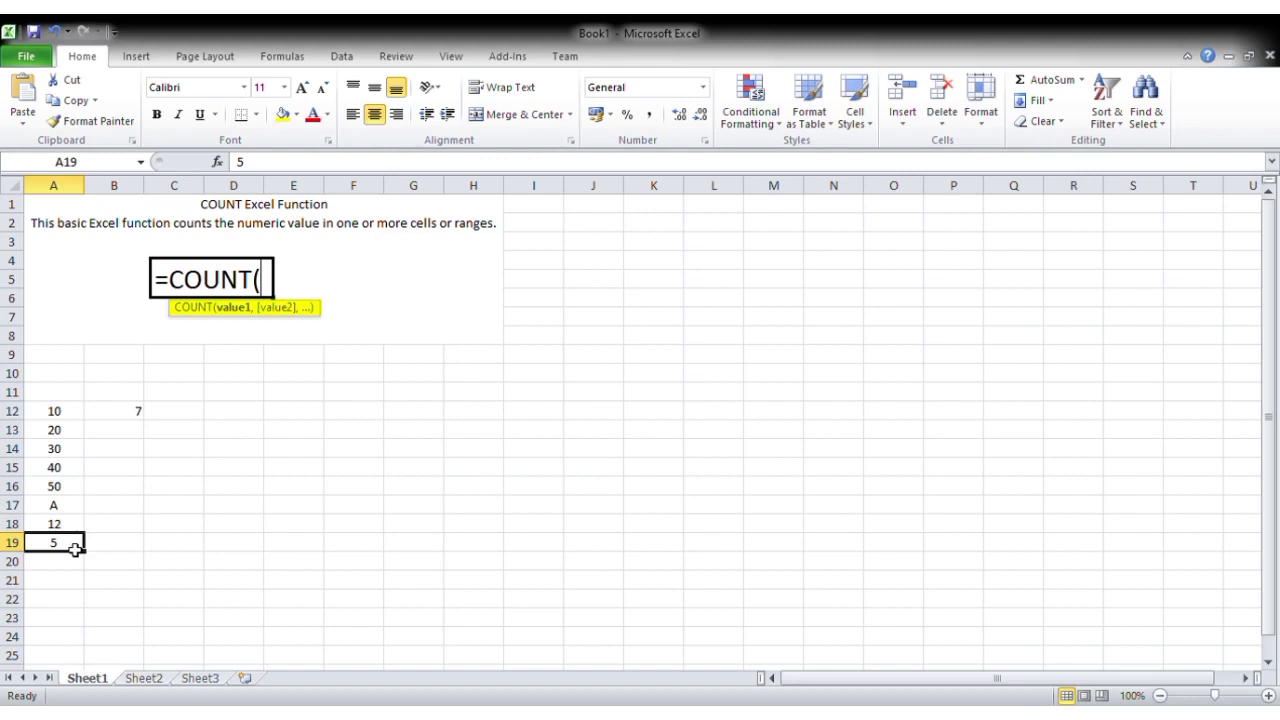
left_click(120, 418)
key("Delete")
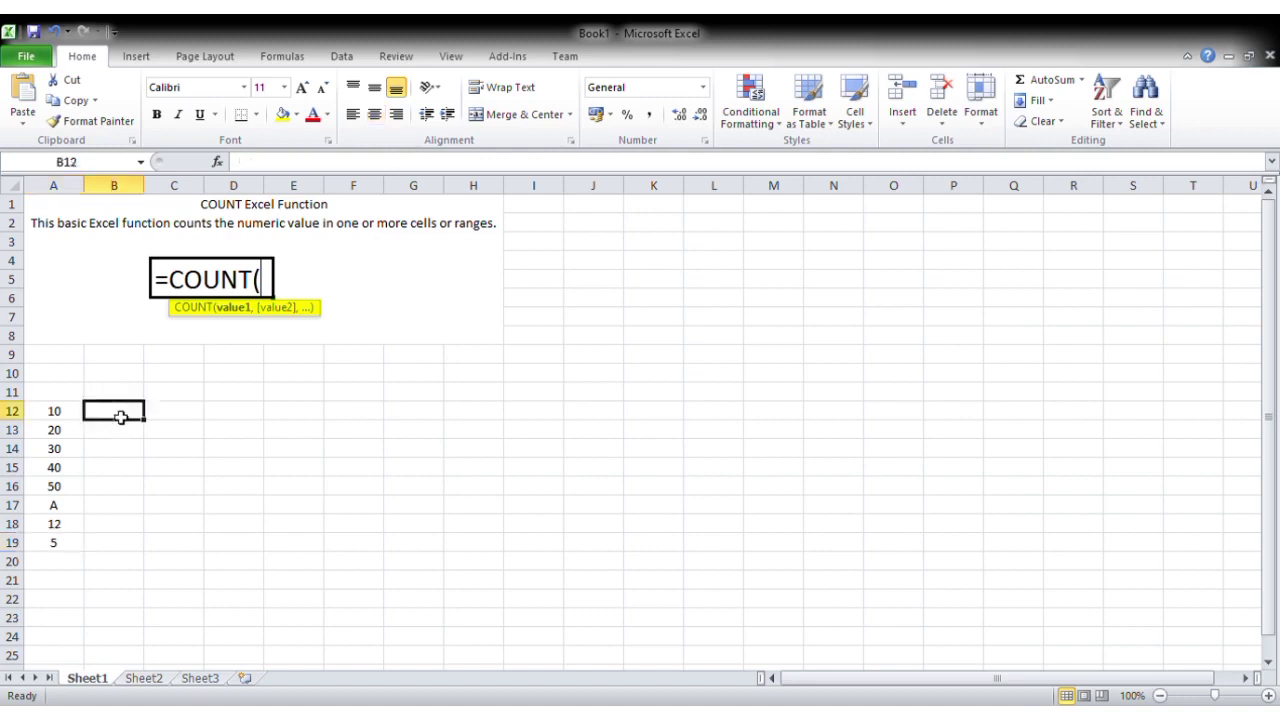
- Enter the formula =COUNT(A12:A19) in cell B12 to count the numeric values in the list
left_click(54, 414)
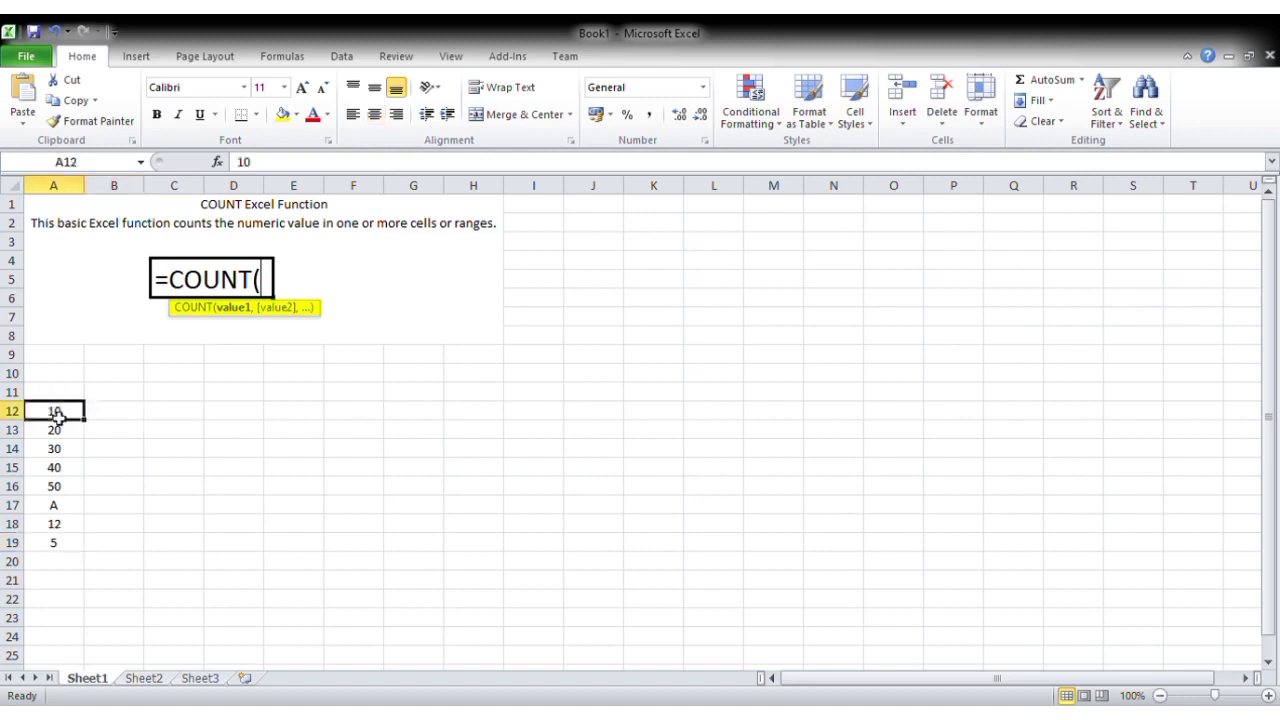
left_click(113, 420)
type("=")
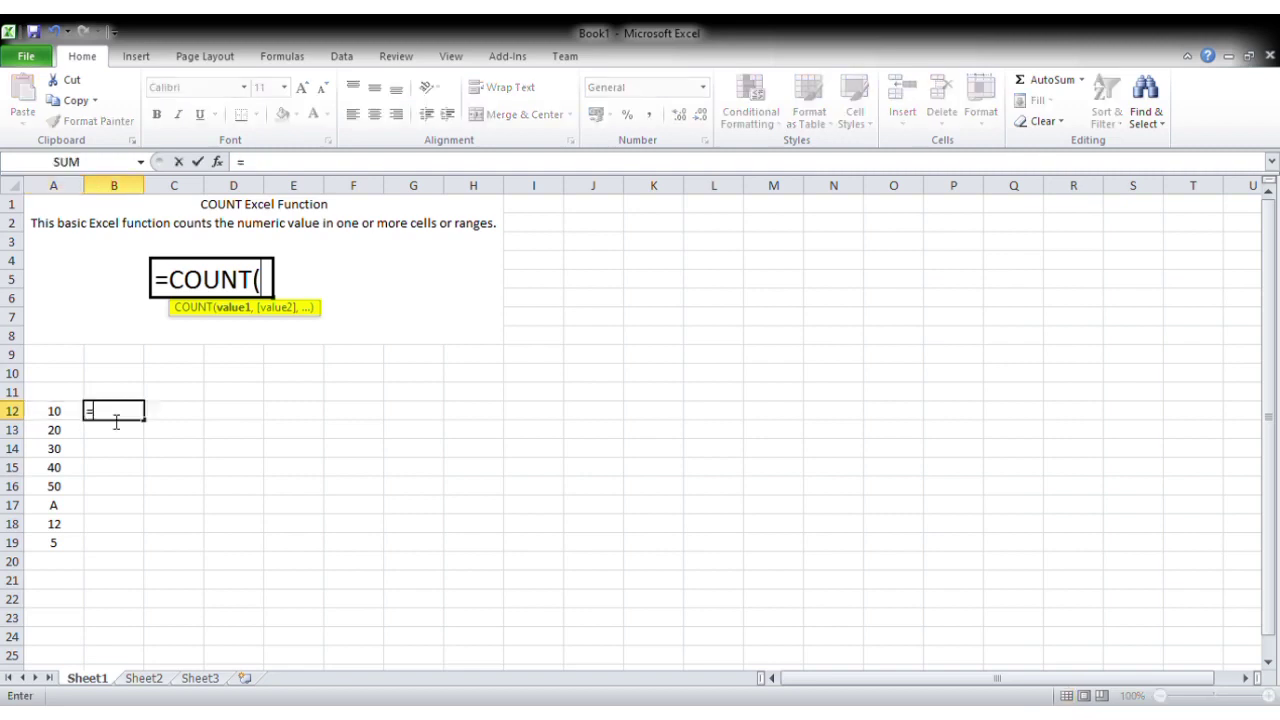
type("cou")
key("Tab")
left_click_drag(48, 418, 67, 548)
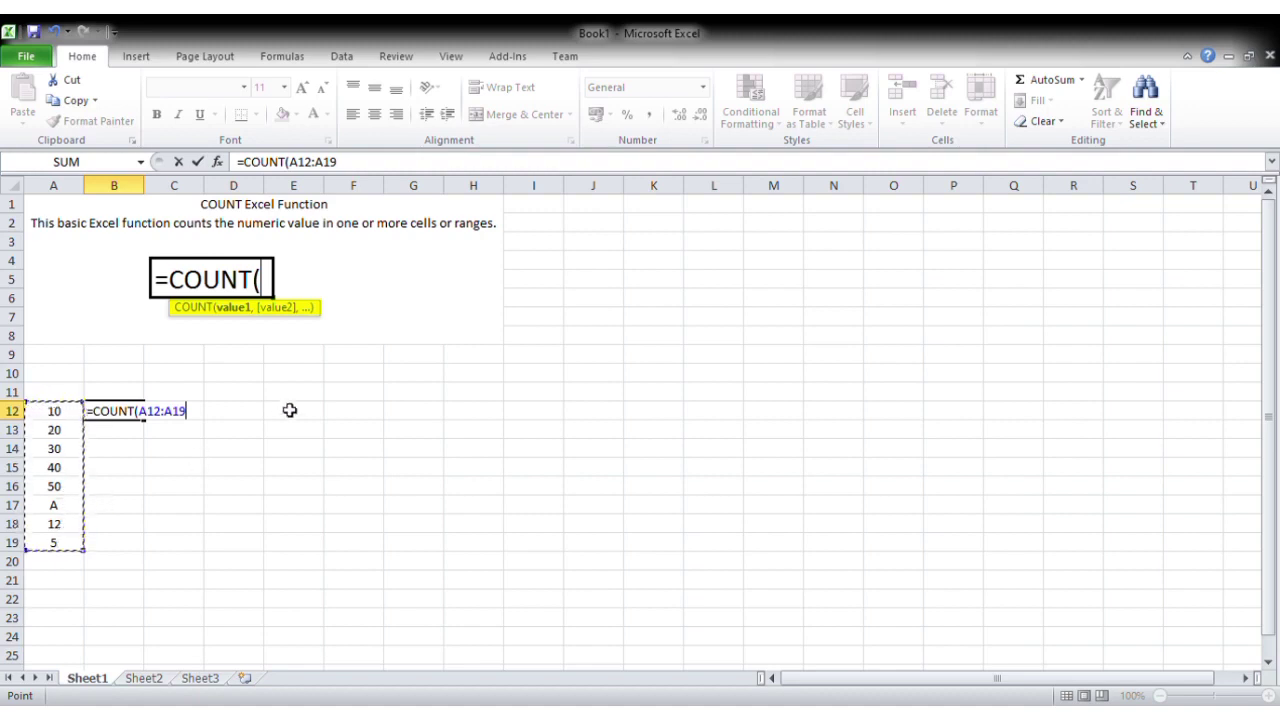
type(")")
key("Return")
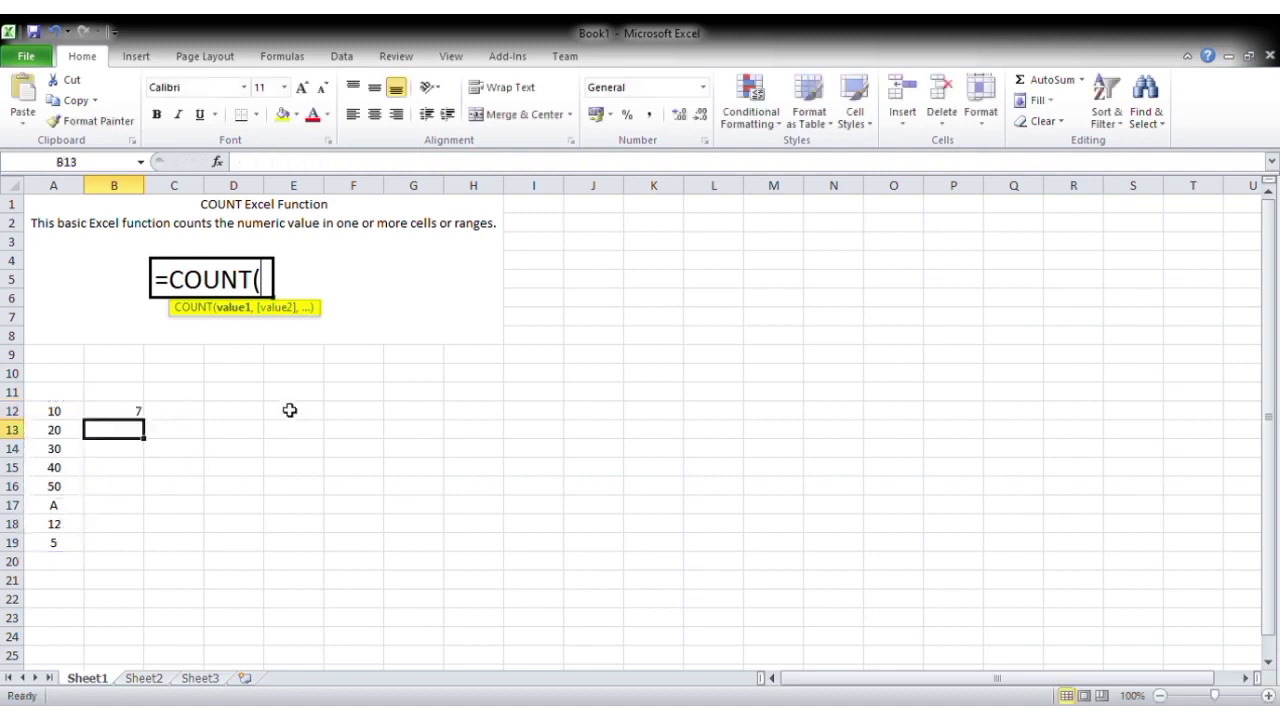
- Compare the COUNT formula's result in B12 with each entry in A12:A19, including the text entry in A17
left_click(116, 416)
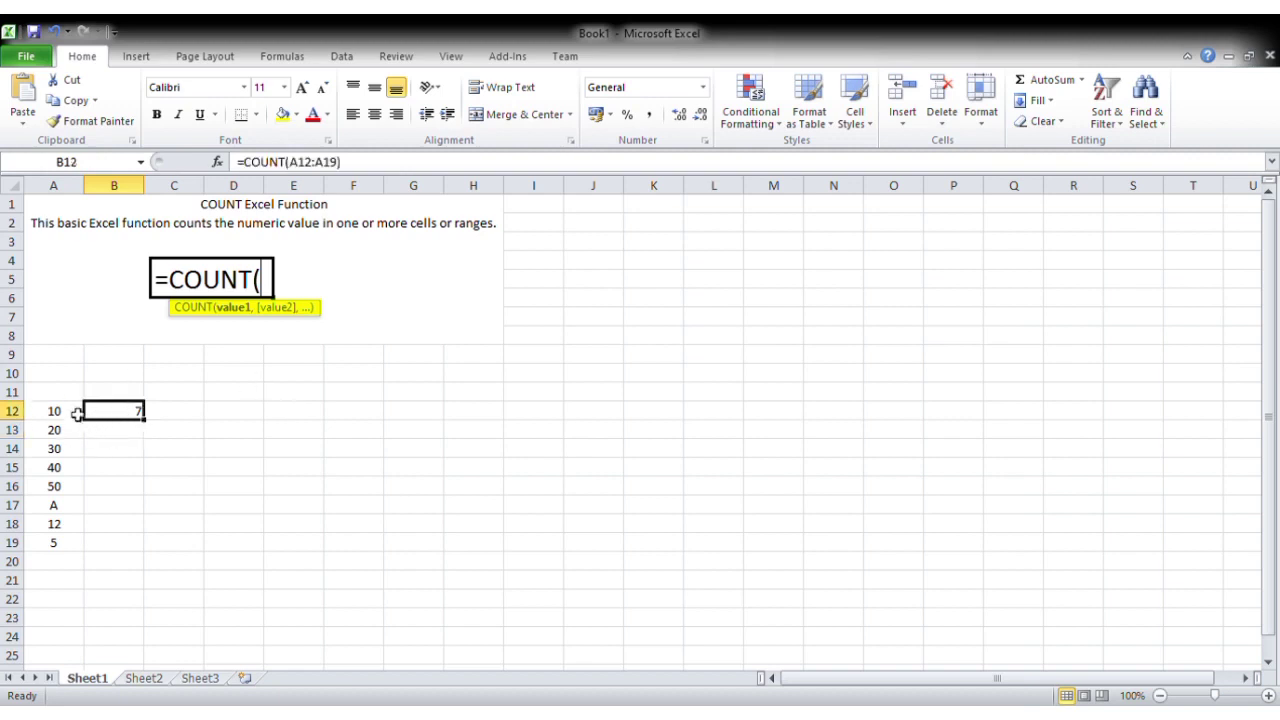
left_click(78, 412)
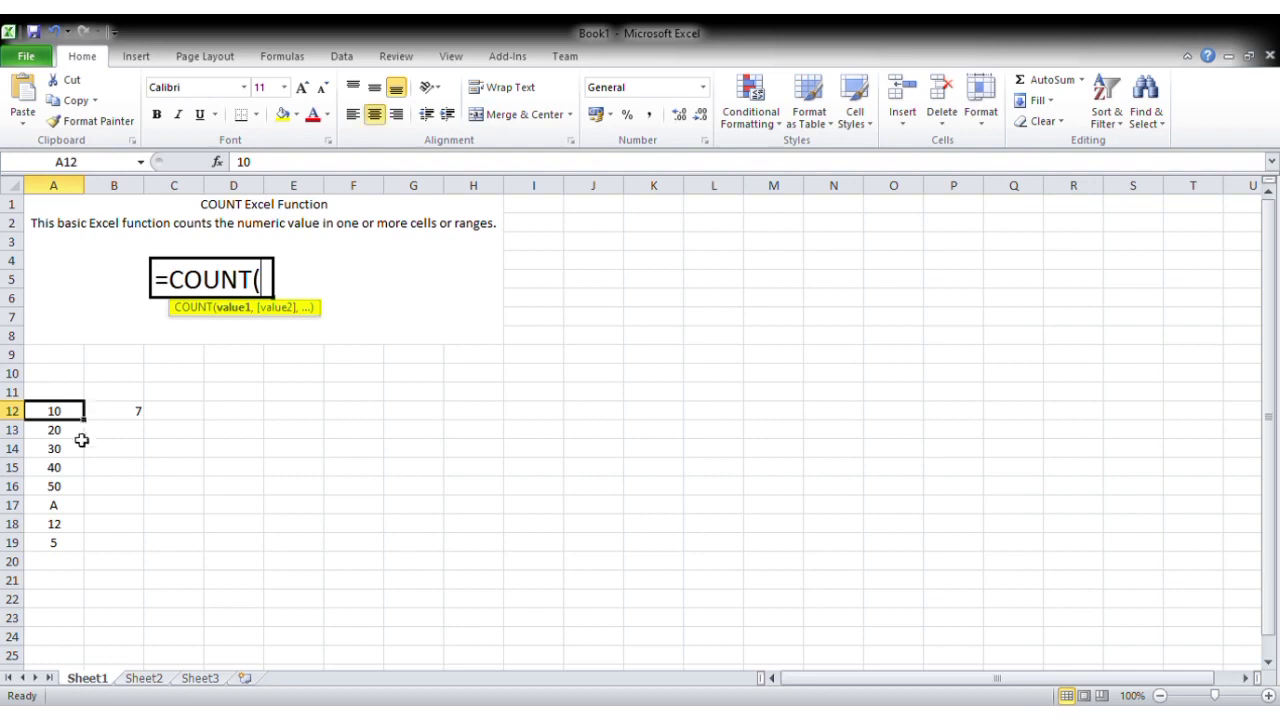
left_click(83, 437)
left_click(83, 451)
left_click(84, 470)
left_click(85, 488)
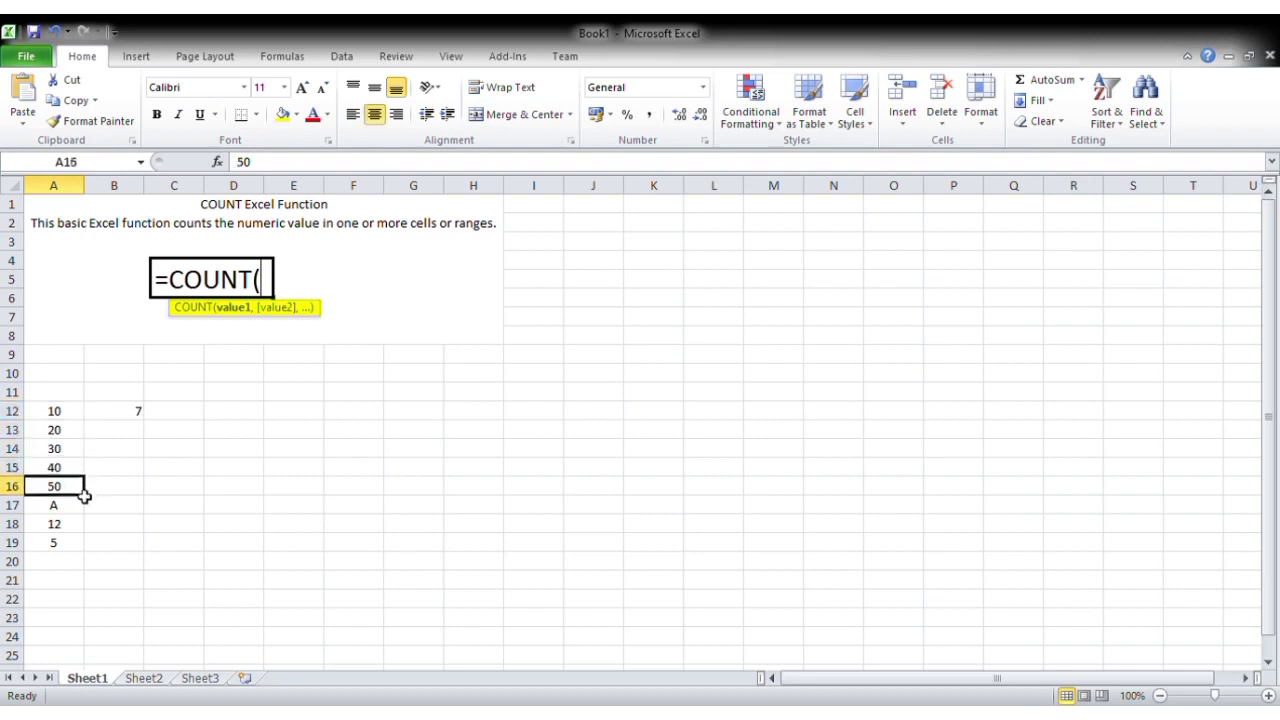
left_click(84, 506)
left_click(83, 524)
left_click(84, 543)
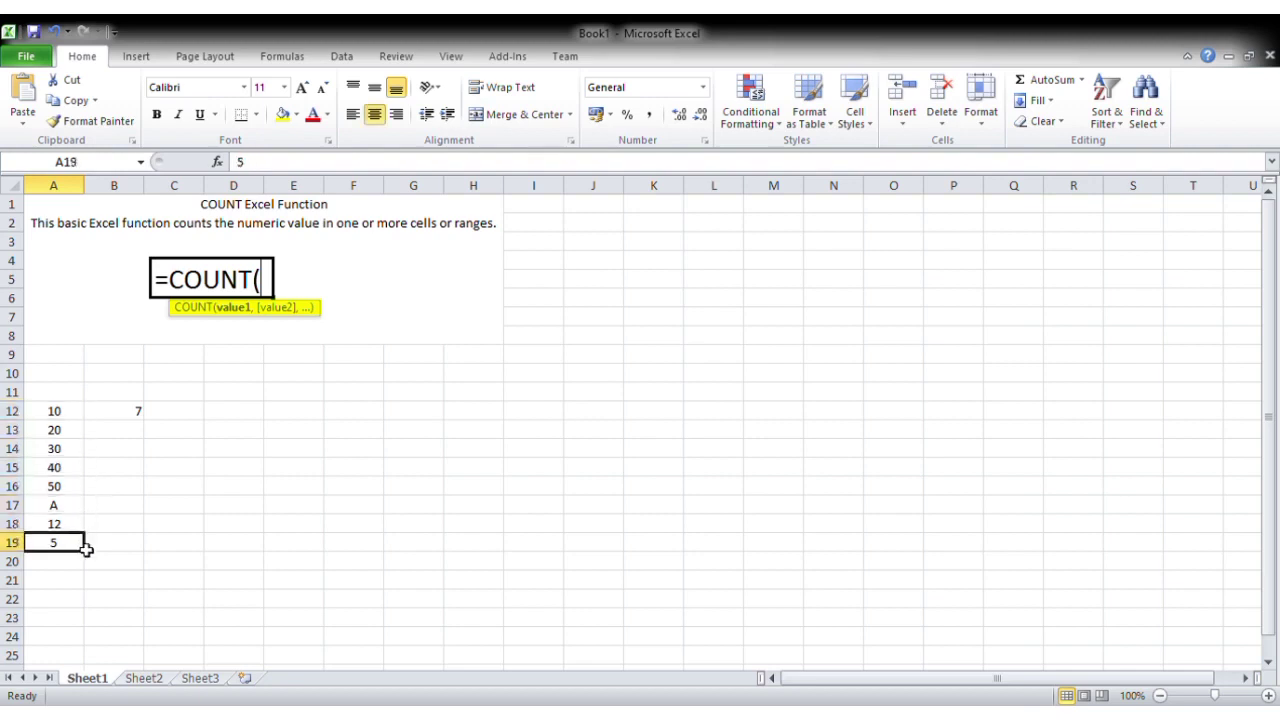
left_click(136, 419)
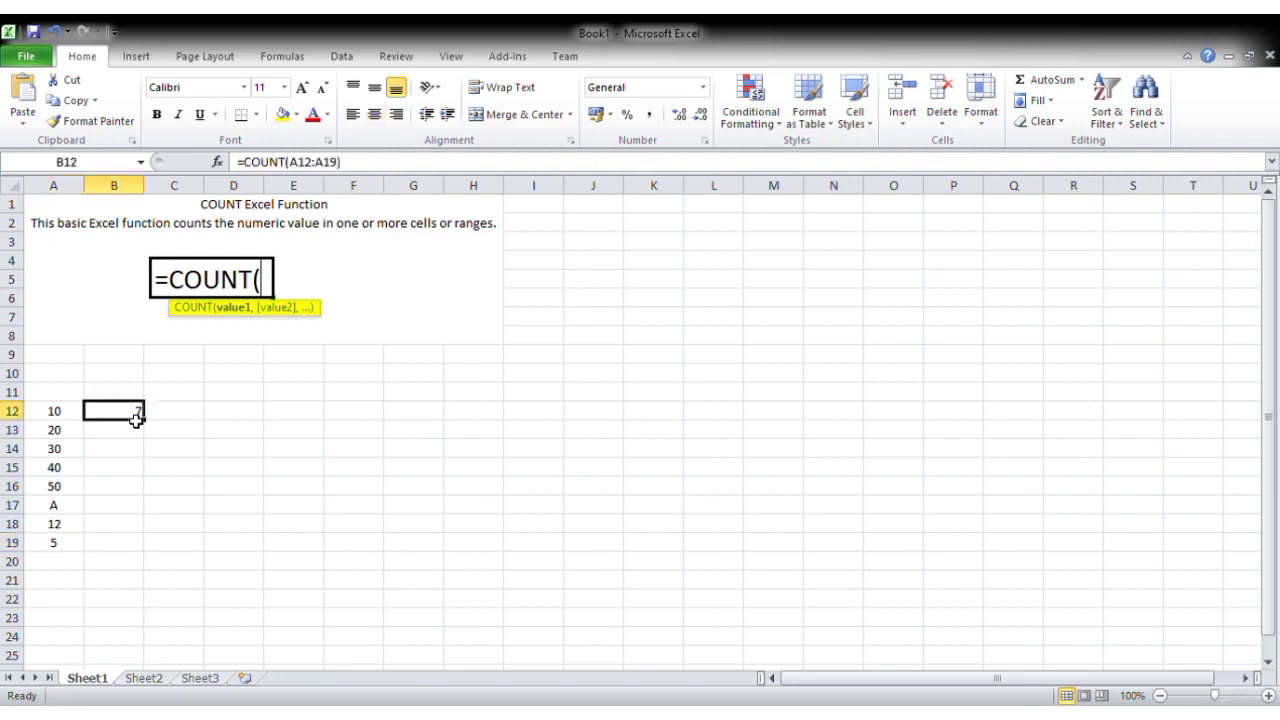
left_click(78, 515)
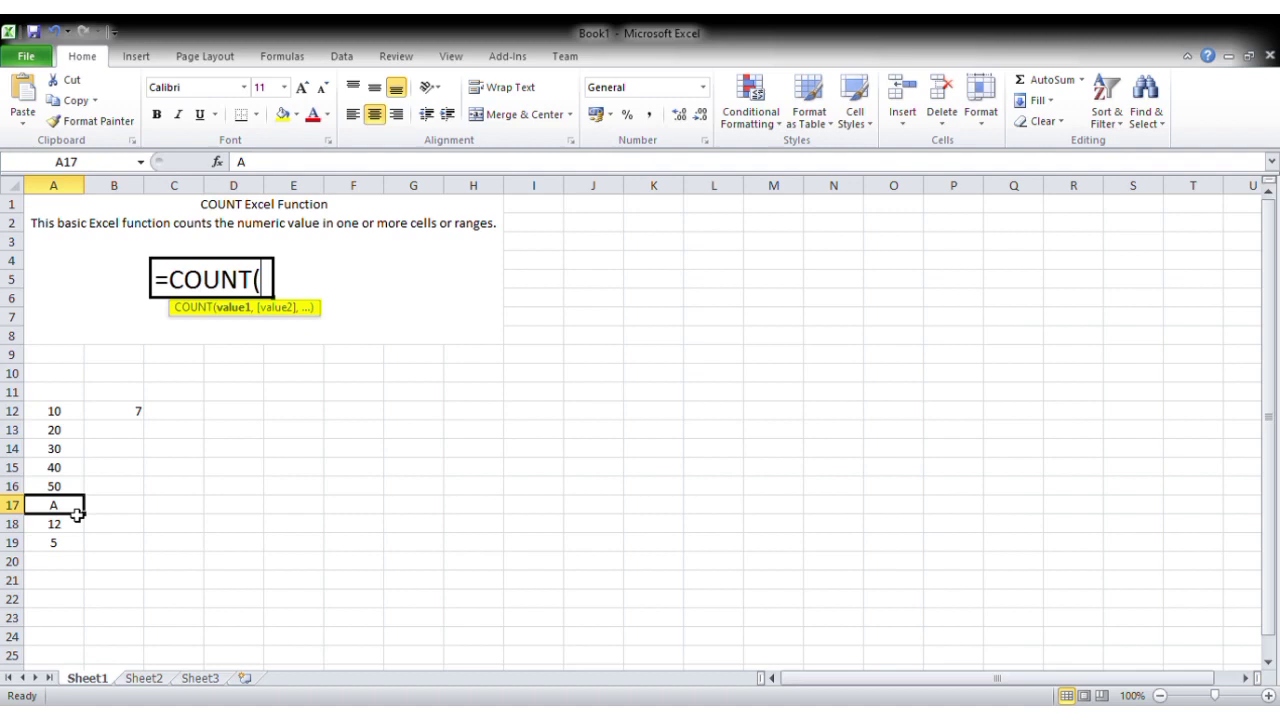
left_click(183, 454)
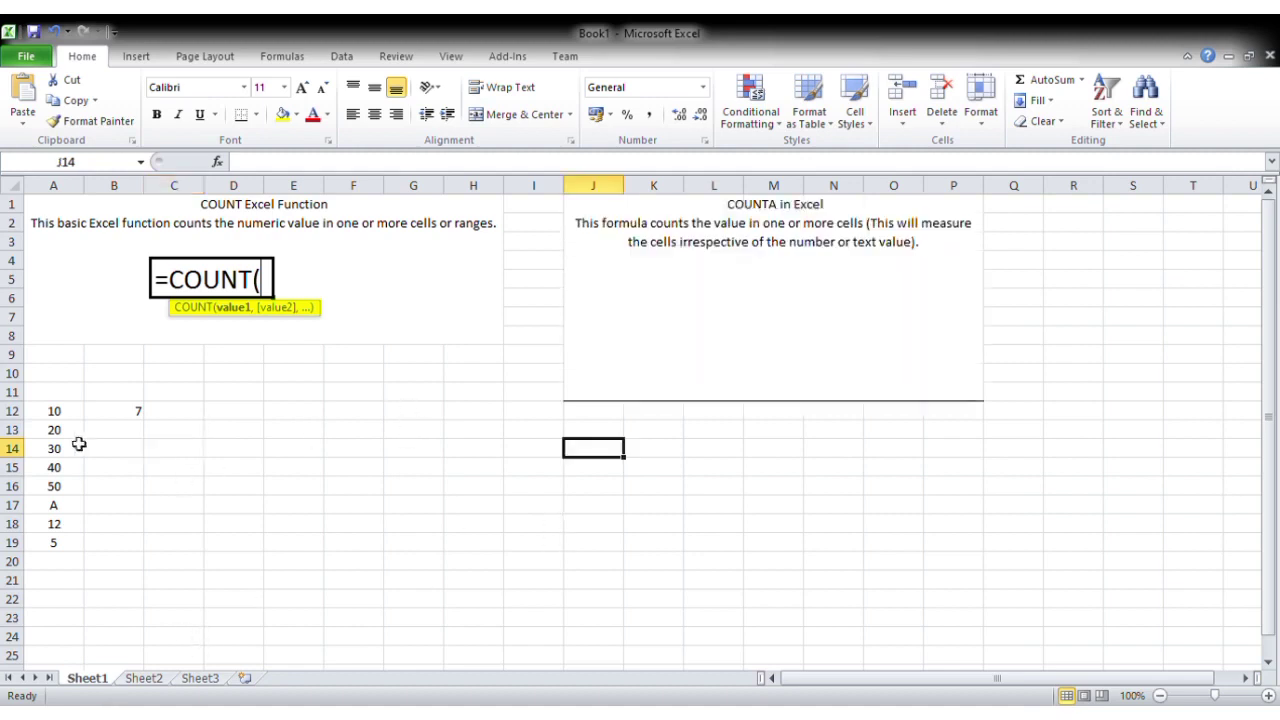
- Copy the values in A12:A19 into the COUNTA section, starting at cell J13
left_click_drag(57, 411, 82, 542)
key("ctrl+c")
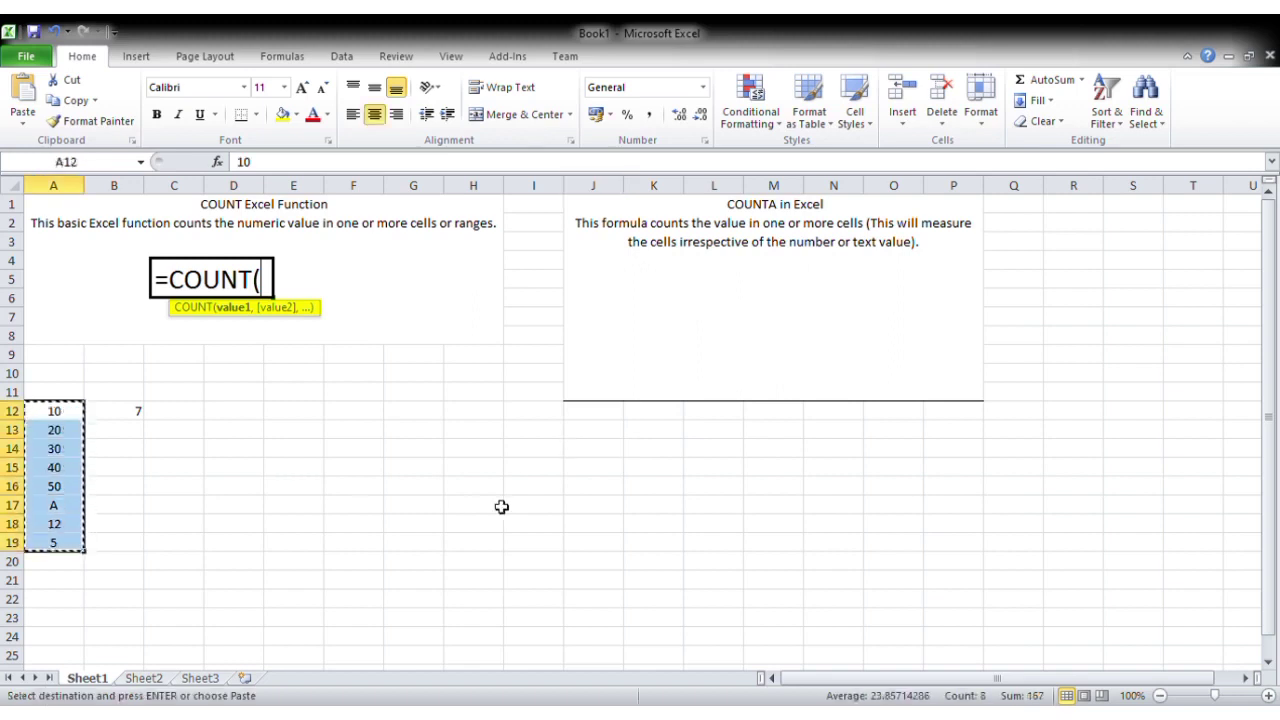
left_click(598, 432)
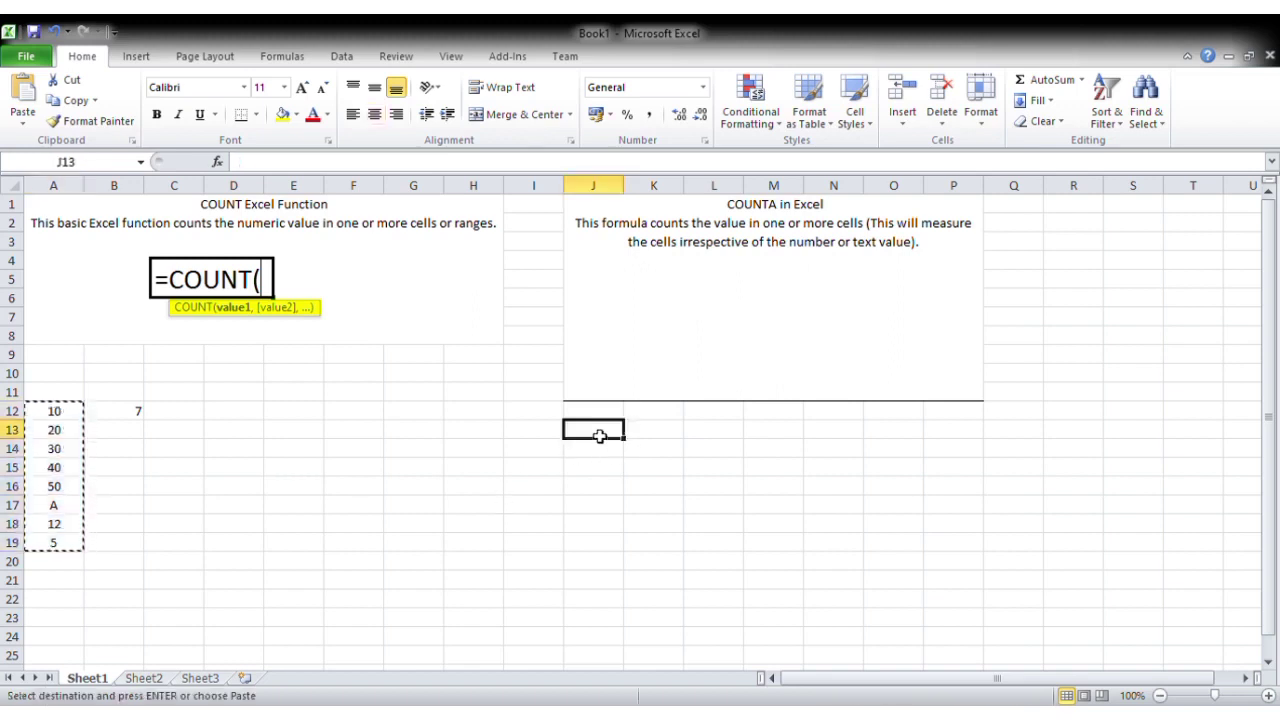
key("ctrl+v")
left_click(725, 478)
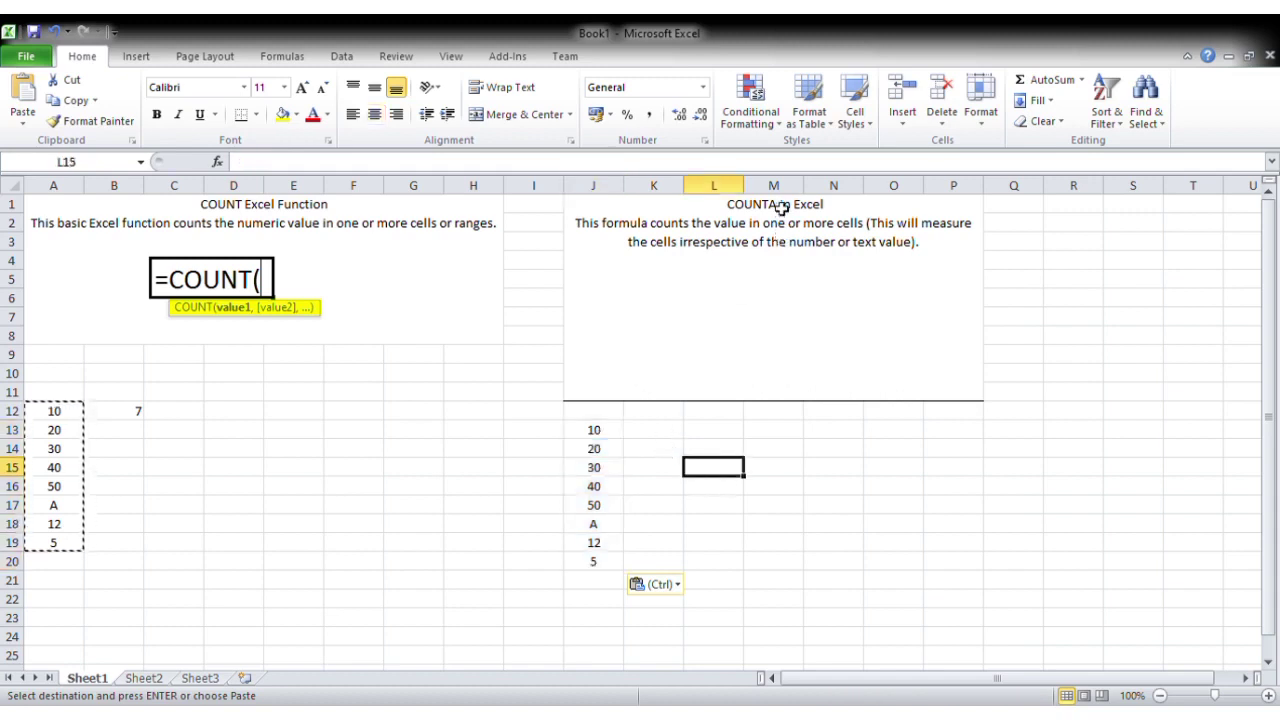
- Enter the formula =COUNTA(J13:J20) in cell K13 to count all non-empty cells in the copied list
left_click(655, 431)
type("=")
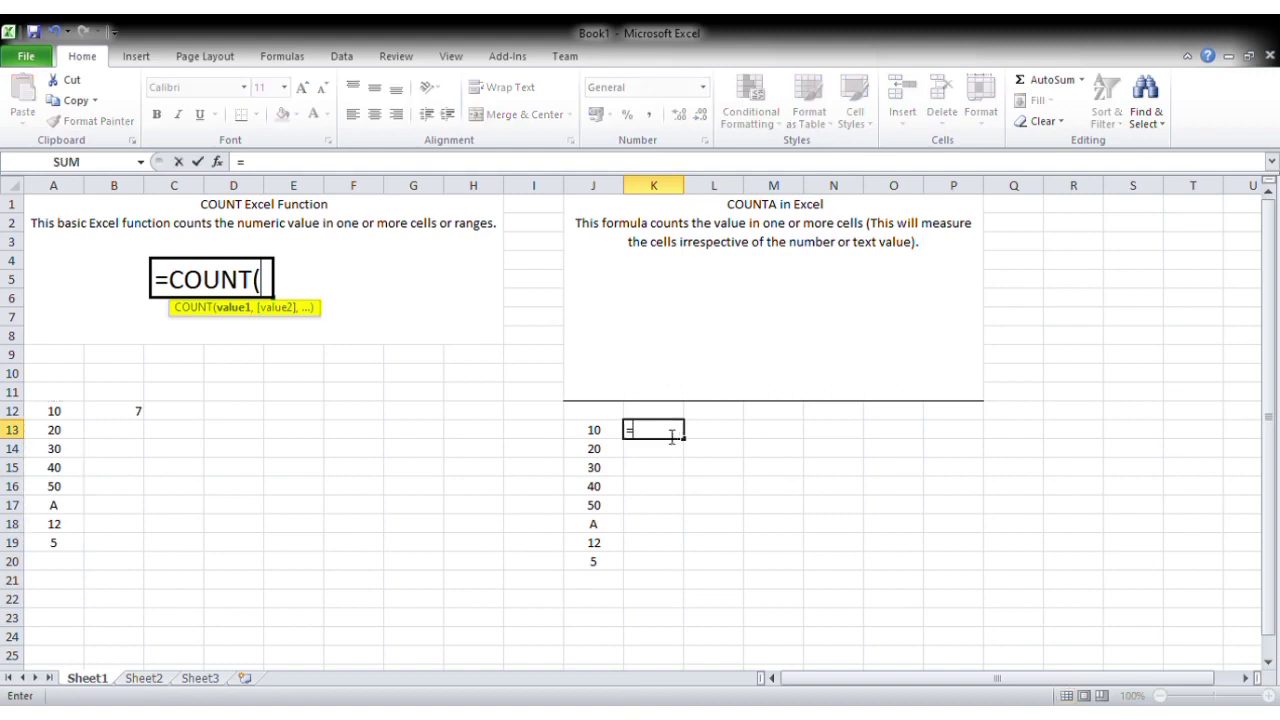
type("cou")
double_click(702, 468)
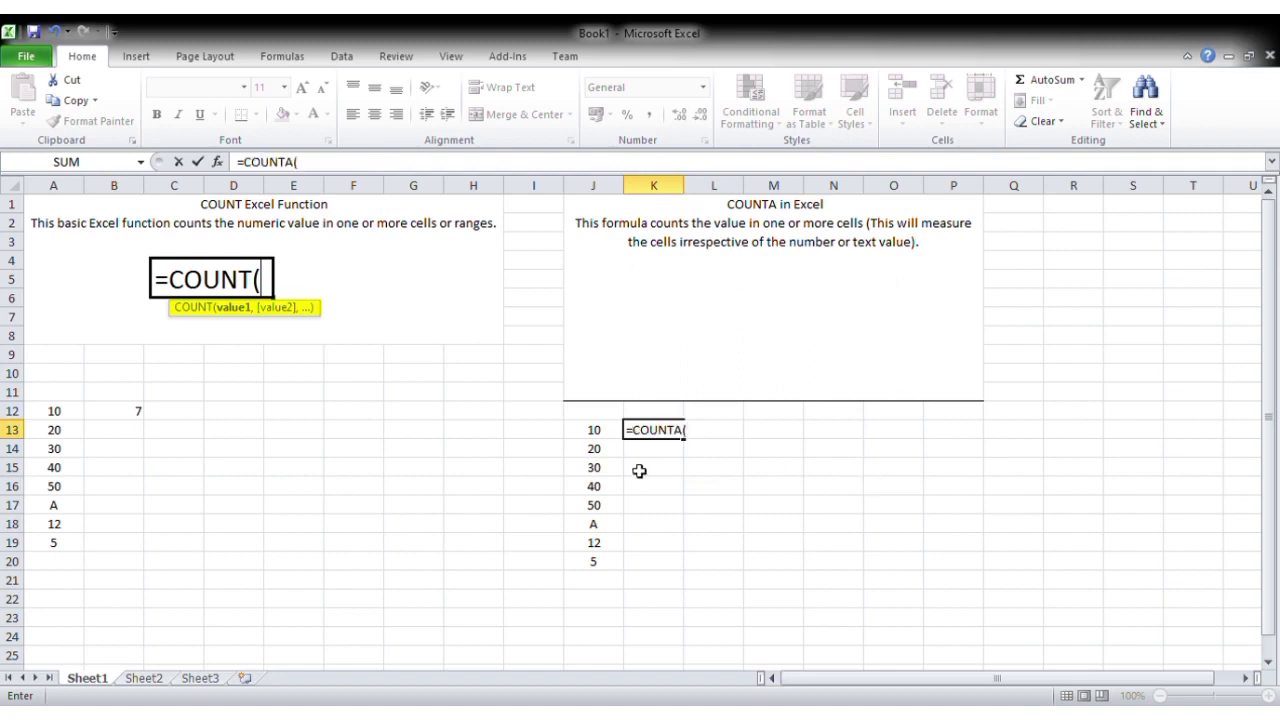
left_click(603, 436)
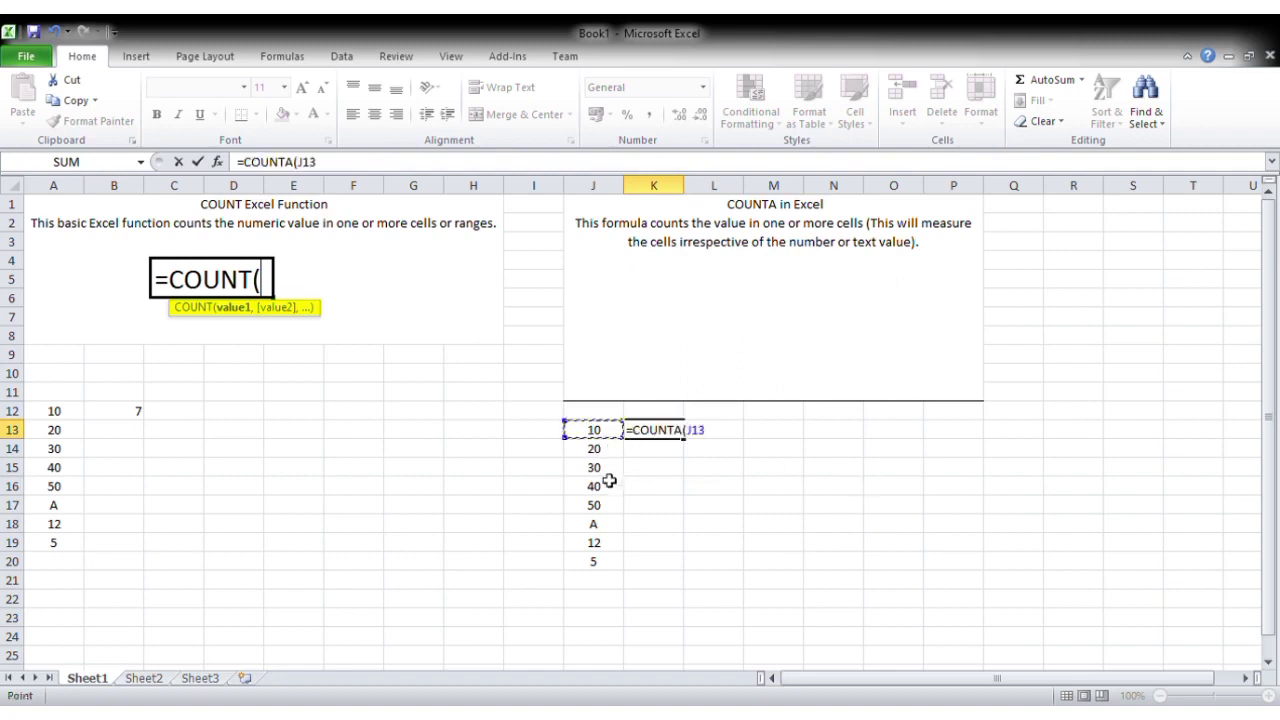
left_click_drag(598, 434, 605, 565)
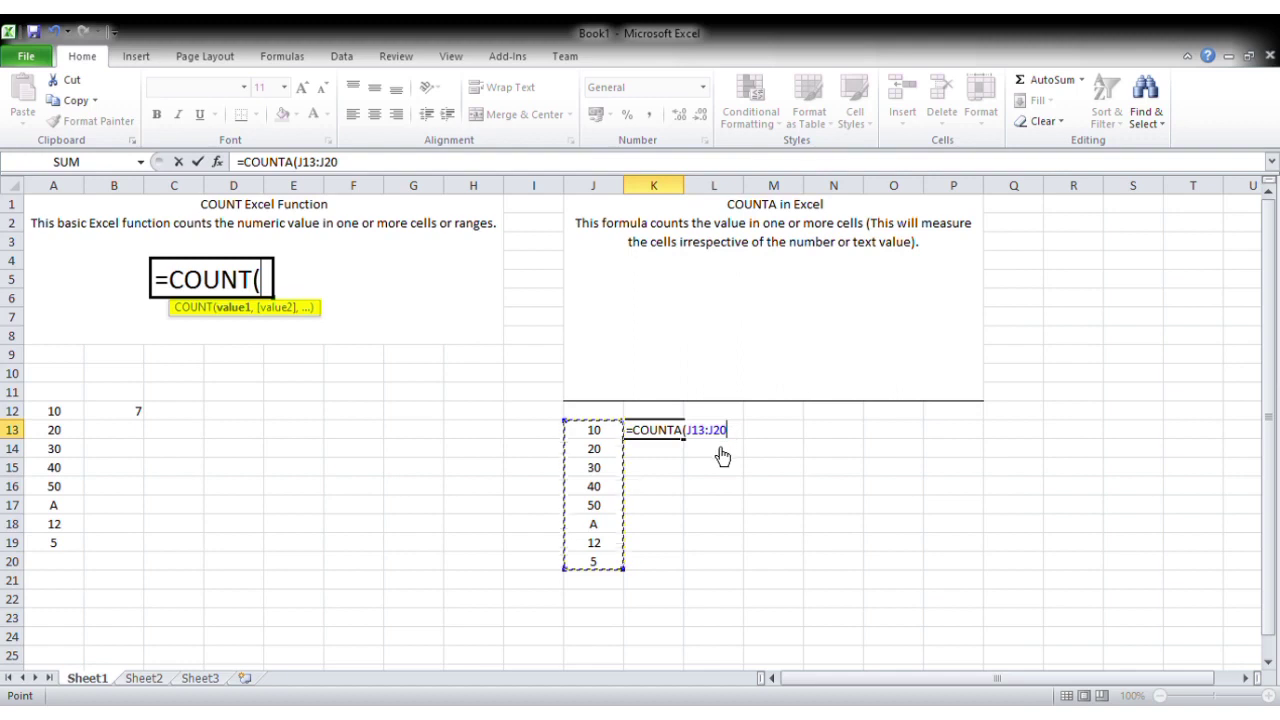
type(")")
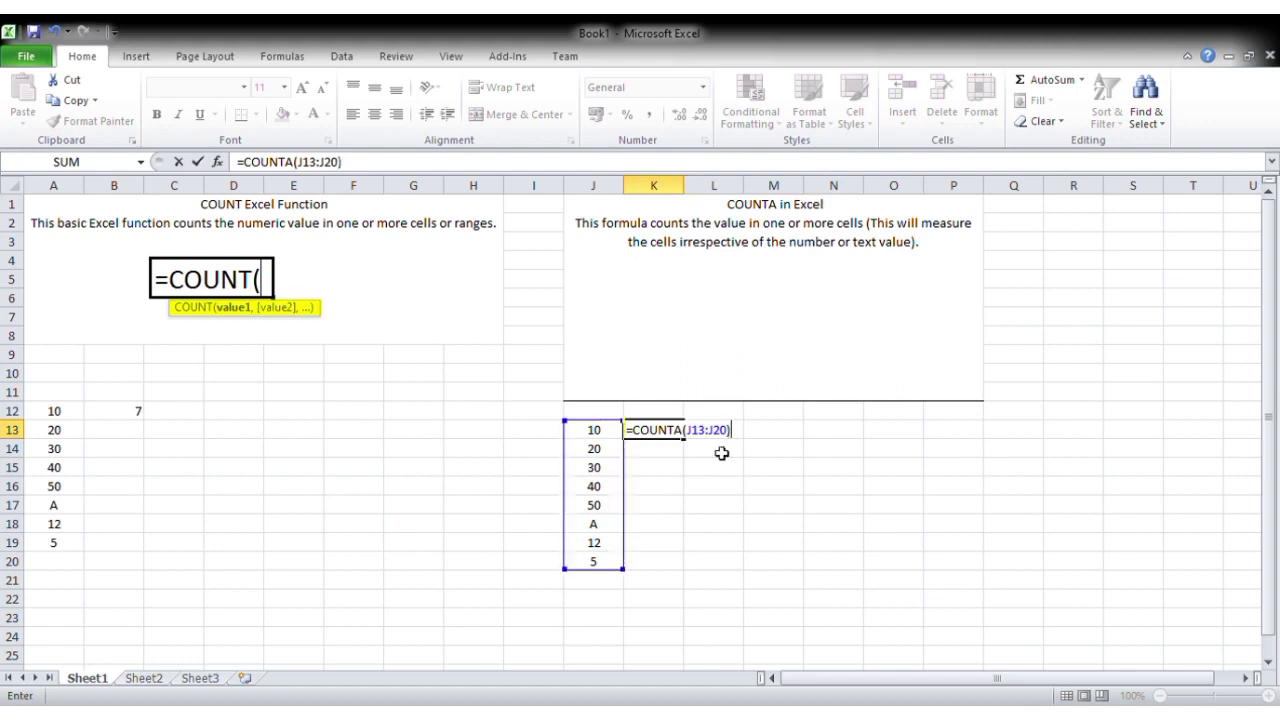
key("Return")
- Compare the COUNTA result in K13 with each entry in J13:J20 and the function's description above
left_click(678, 432)
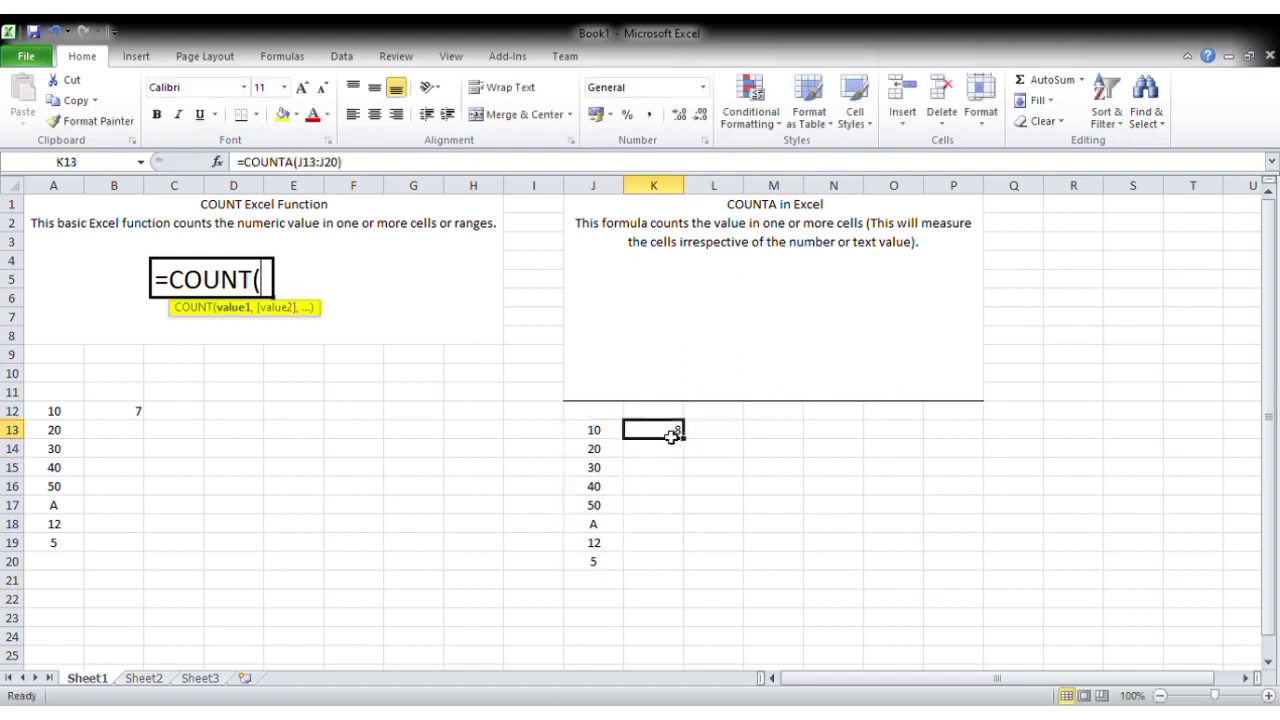
left_click(581, 437)
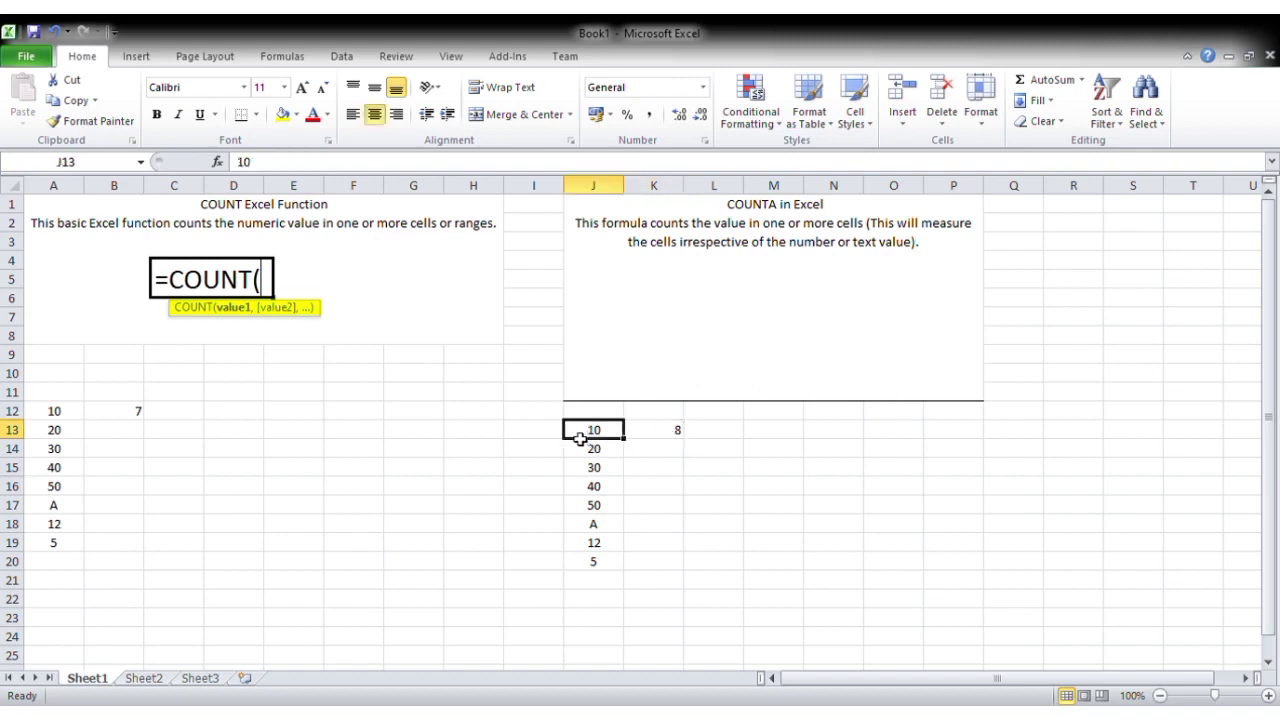
key("Down")
key("Down")
key("Down")
key("Down")
key("Down")
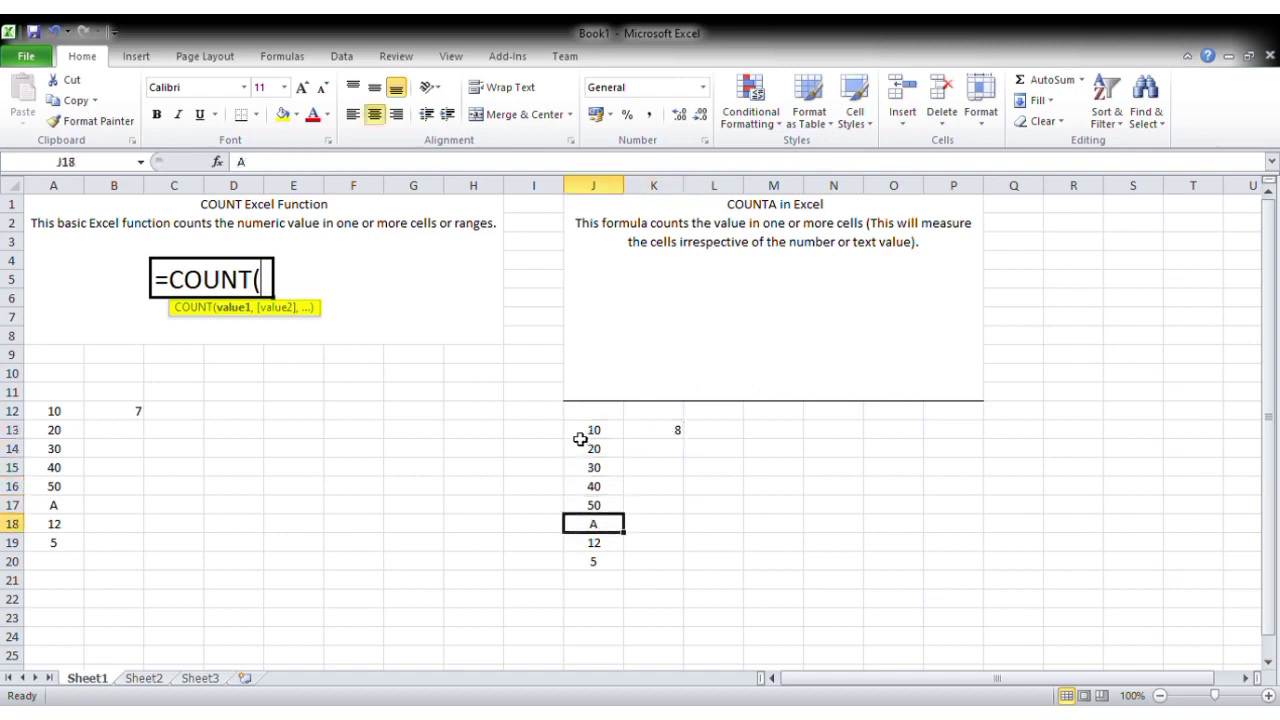
key("Down")
key("Down")
left_click(683, 432)
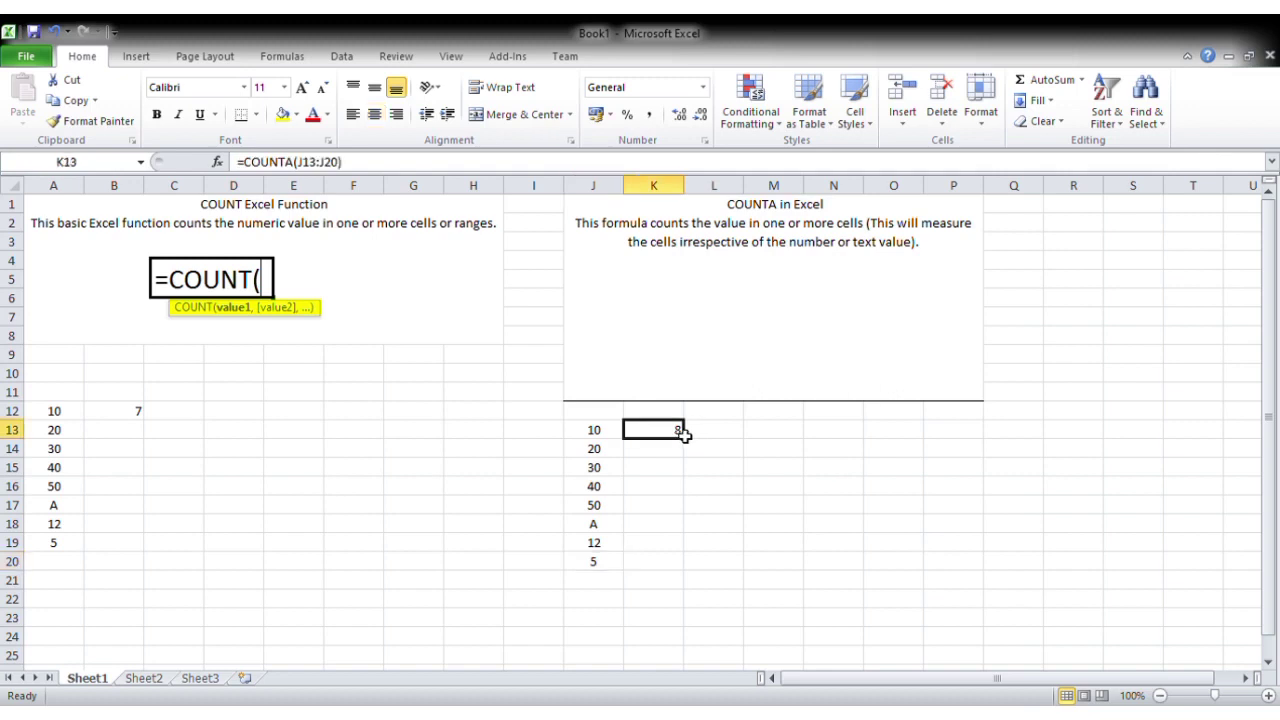
left_click(692, 373)
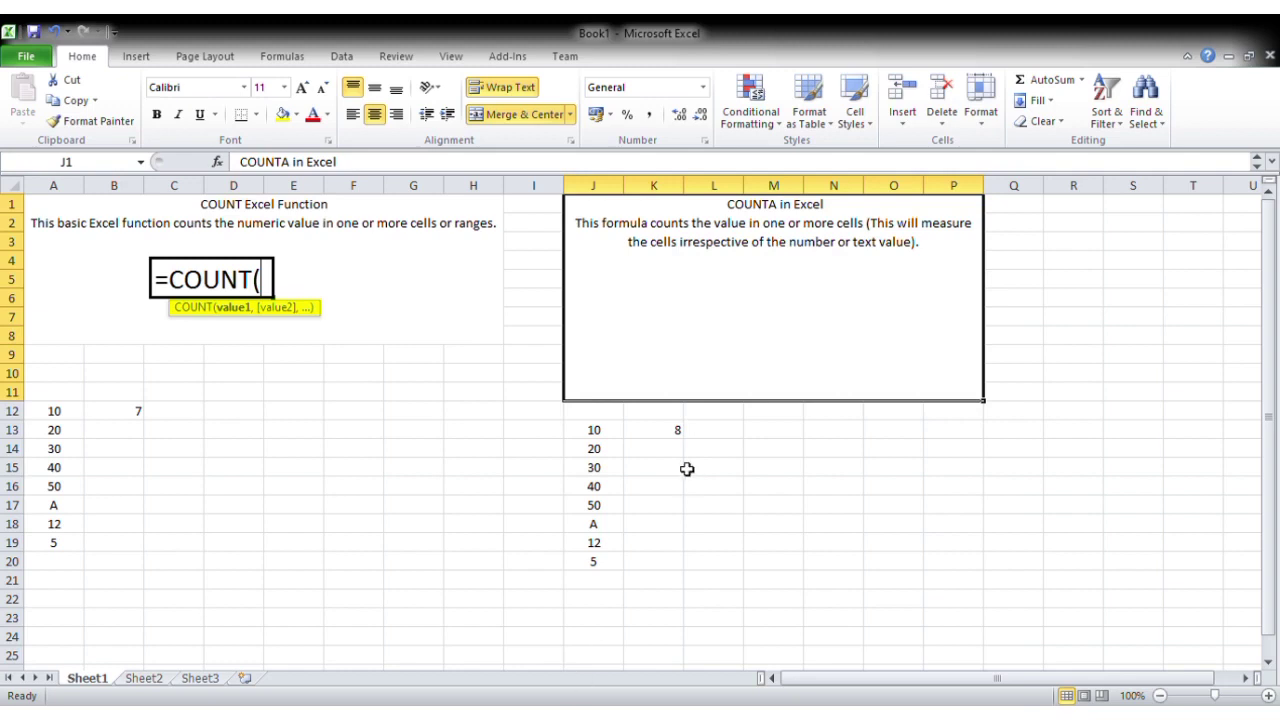
- Apply a red font color to the COUNTA result in K13 and the COUNT result in B12
left_click(676, 432)
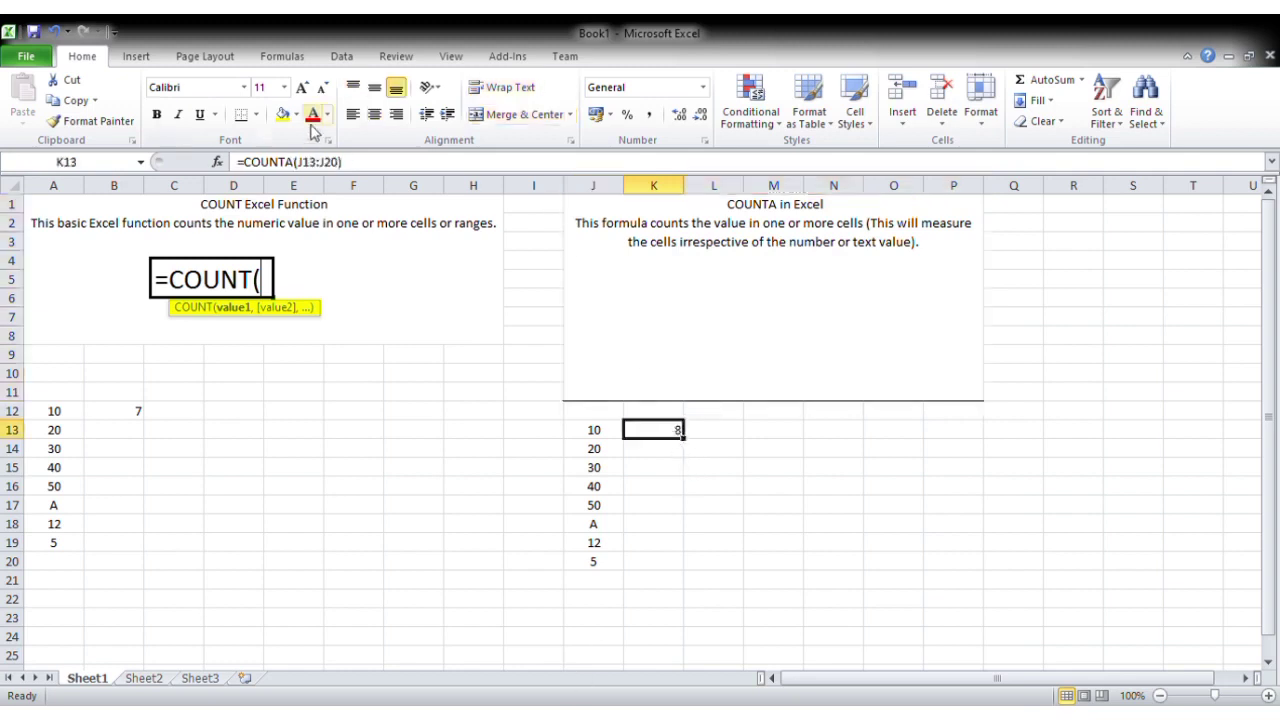
left_click(127, 416)
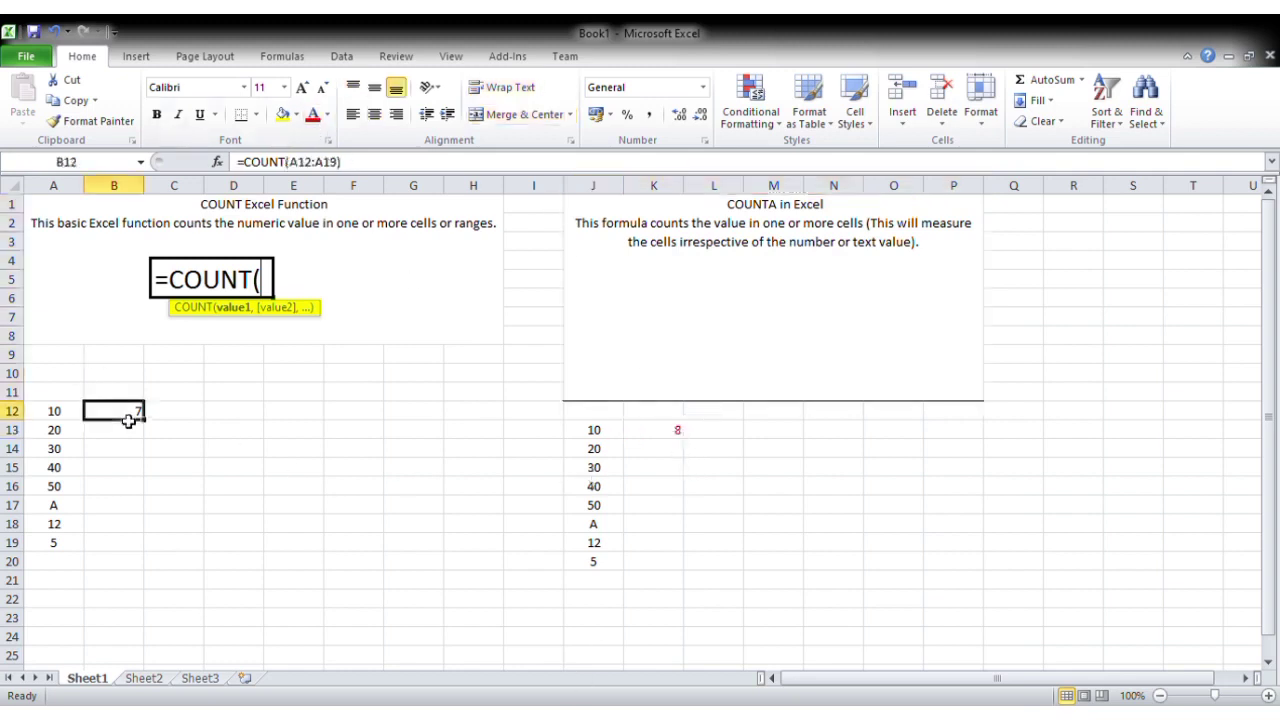
left_click(310, 116)
left_click(738, 432)
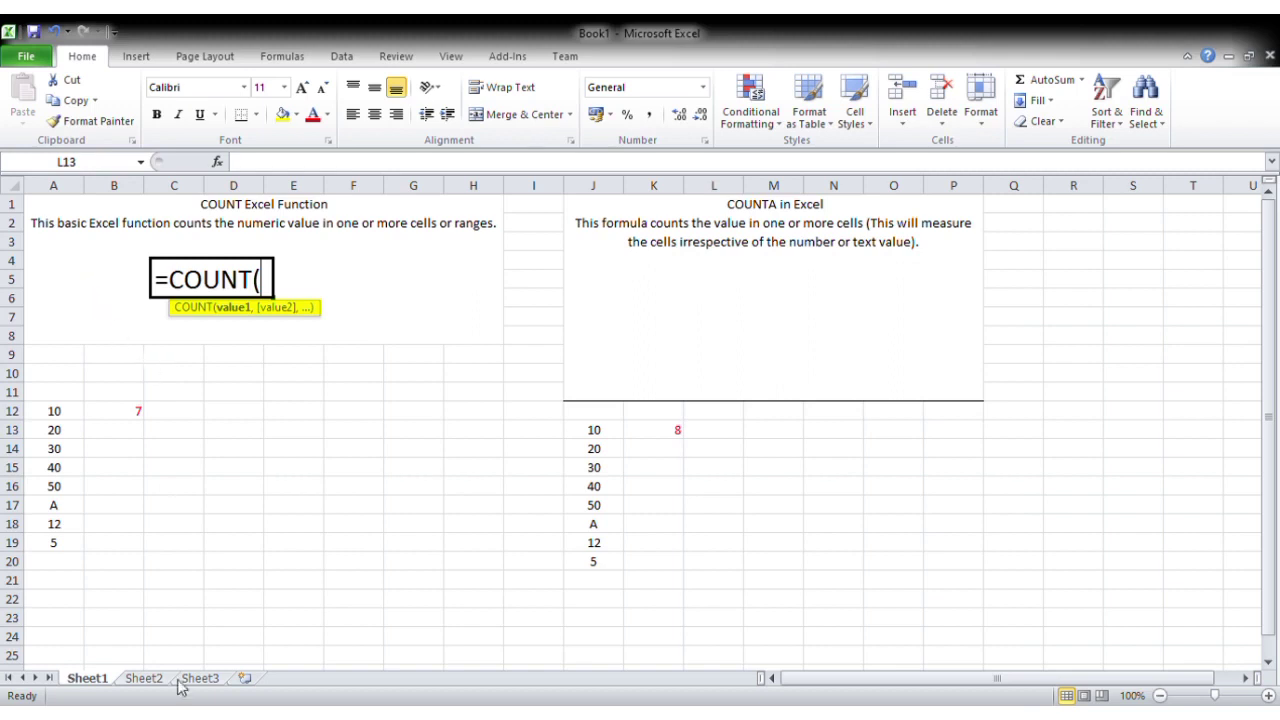
- Paste the =COUNTA( syntax picture into the sheet and position it inside the COUNTA description box
left_click(192, 712)
left_click(691, 331)
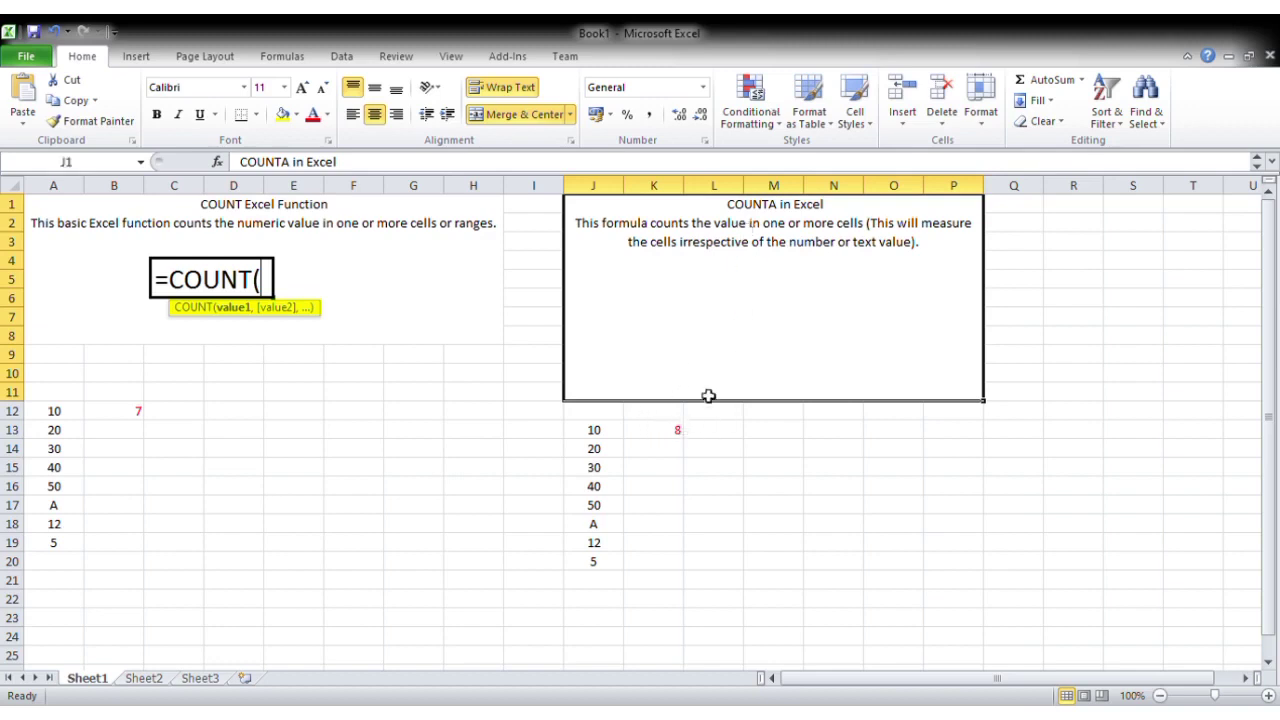
left_click(713, 449)
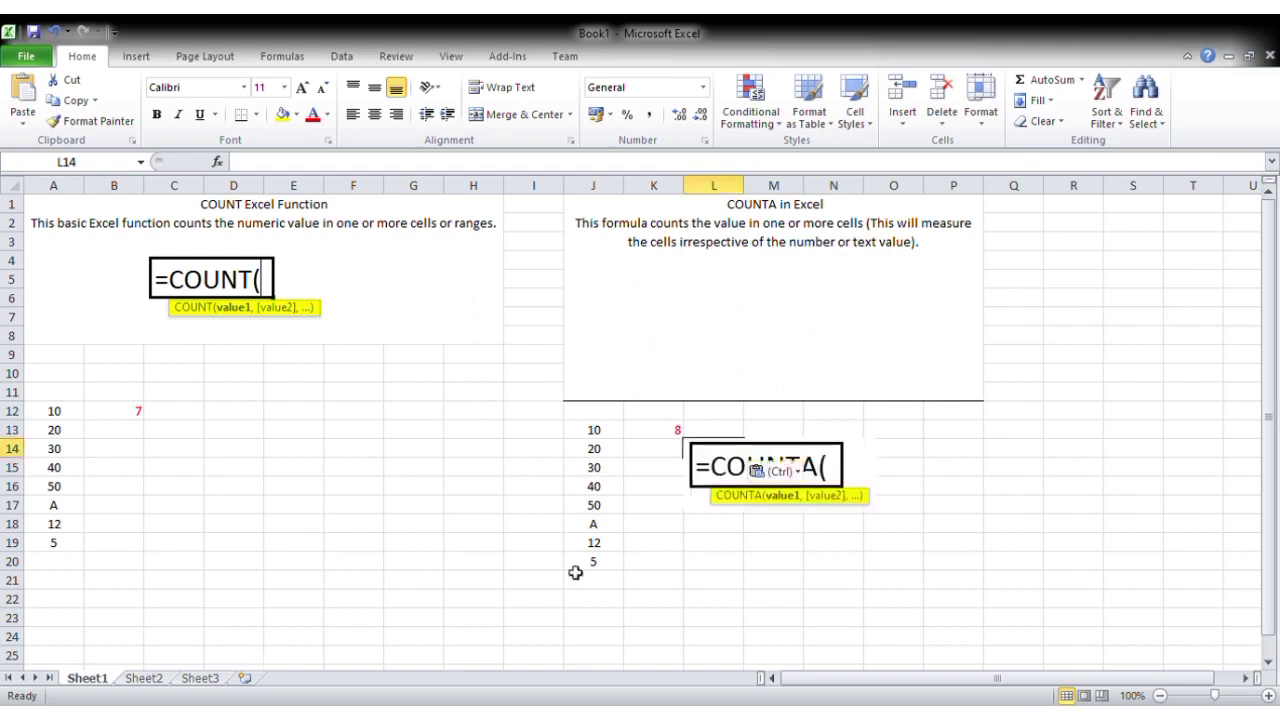
left_click(814, 498)
left_click_drag(814, 498, 838, 488)
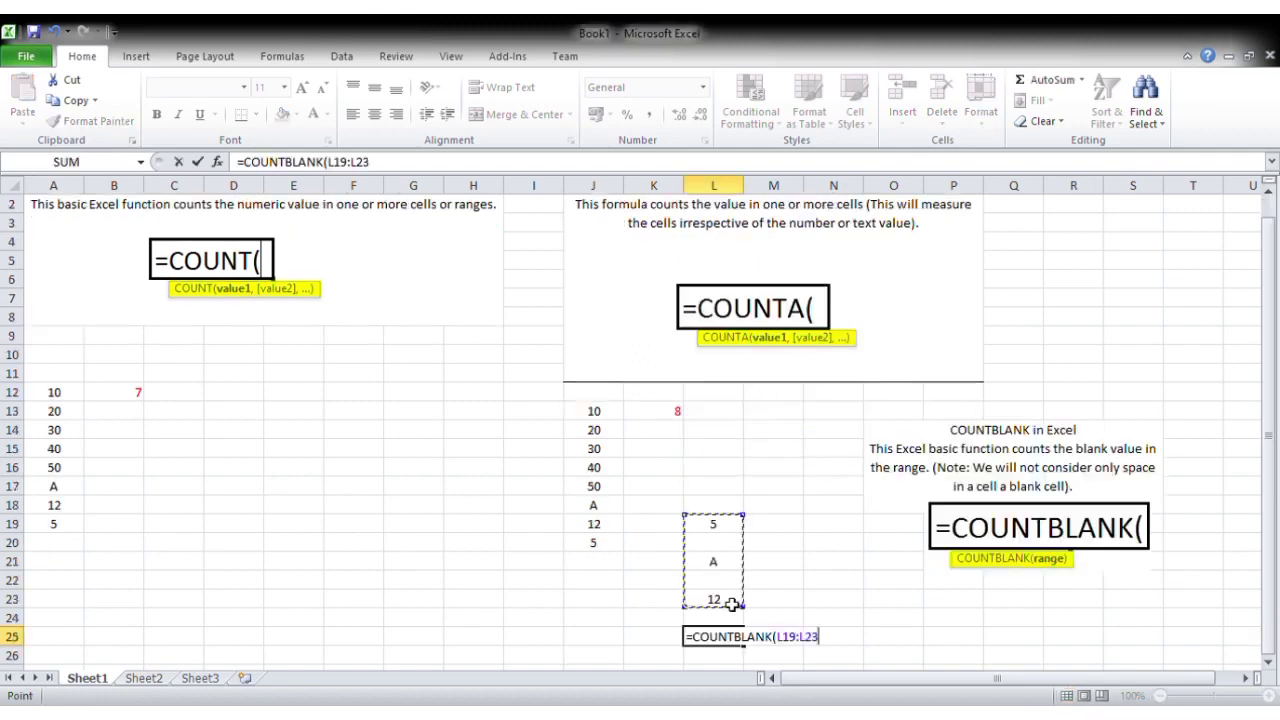
- Complete the formula =COUNTBLANK(L19:L23) in cell L25 and select that cell
type(")")
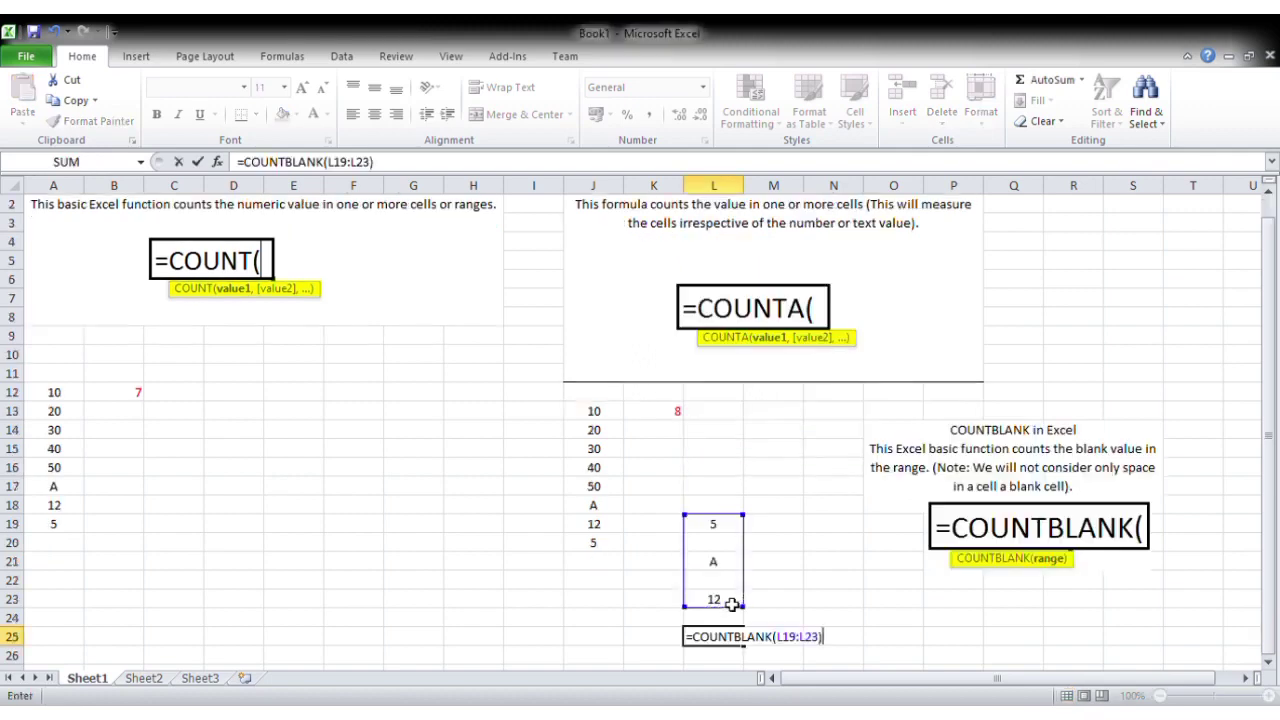
key("Return")
left_click(735, 640)
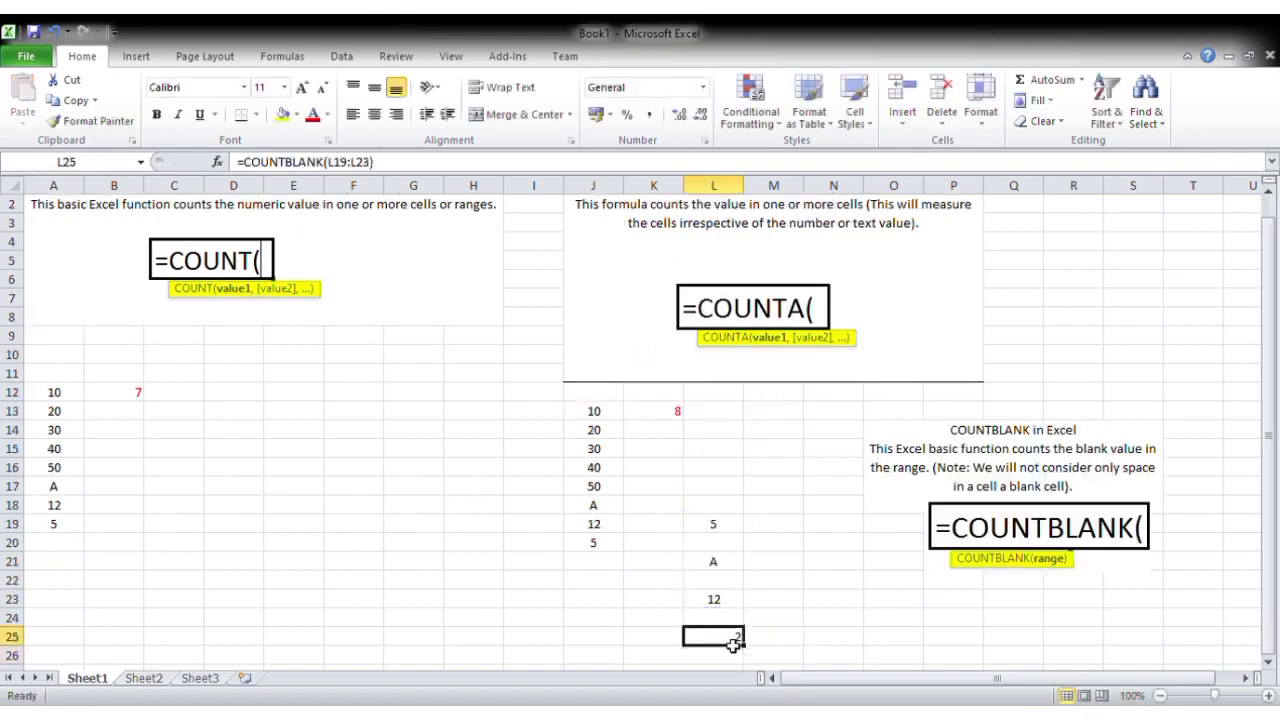
- Check the blank and filled cells in L19:L23 against the COUNTBLANK result in L25
left_click(721, 549)
left_click(728, 583)
left_click(728, 642)
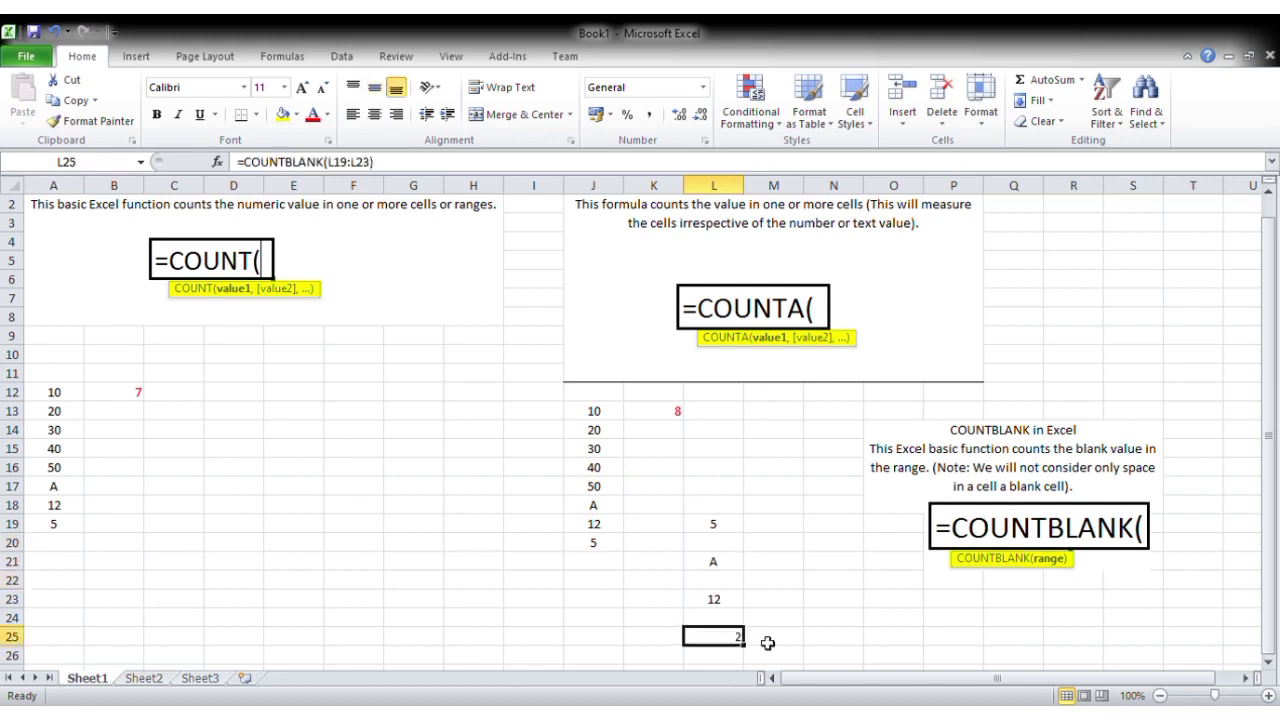
left_click(790, 644)
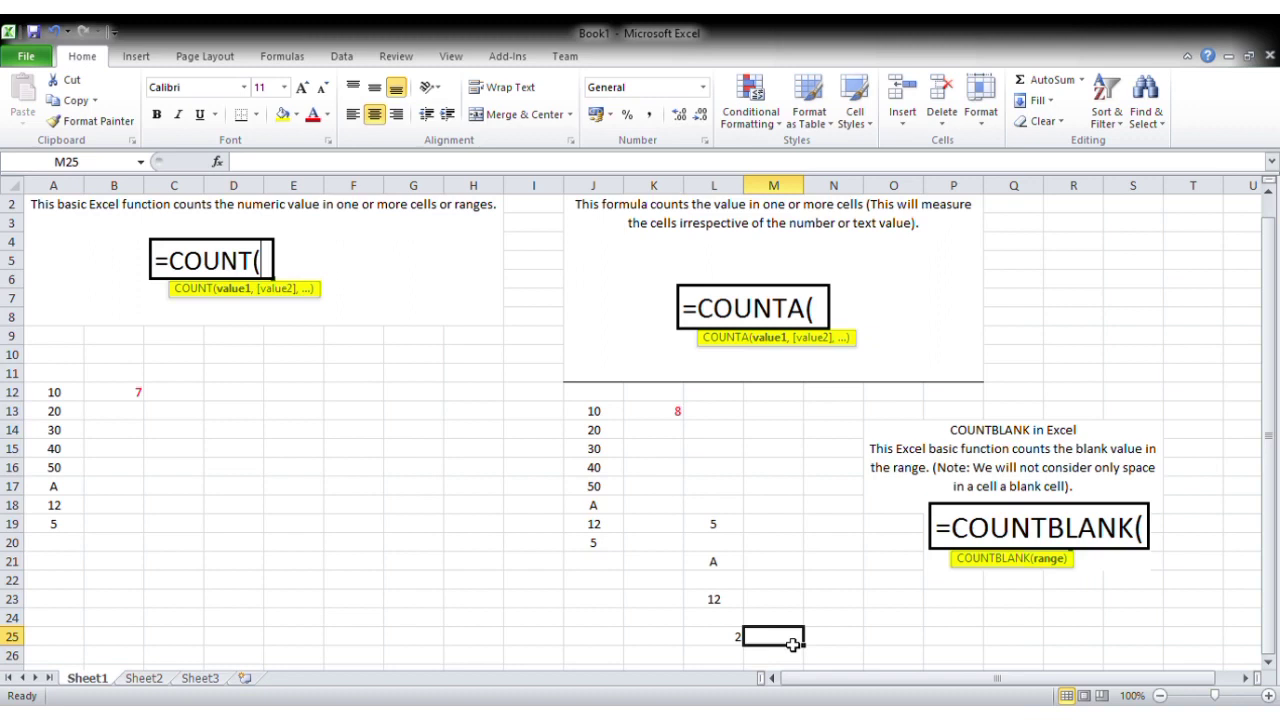
left_click(730, 645)
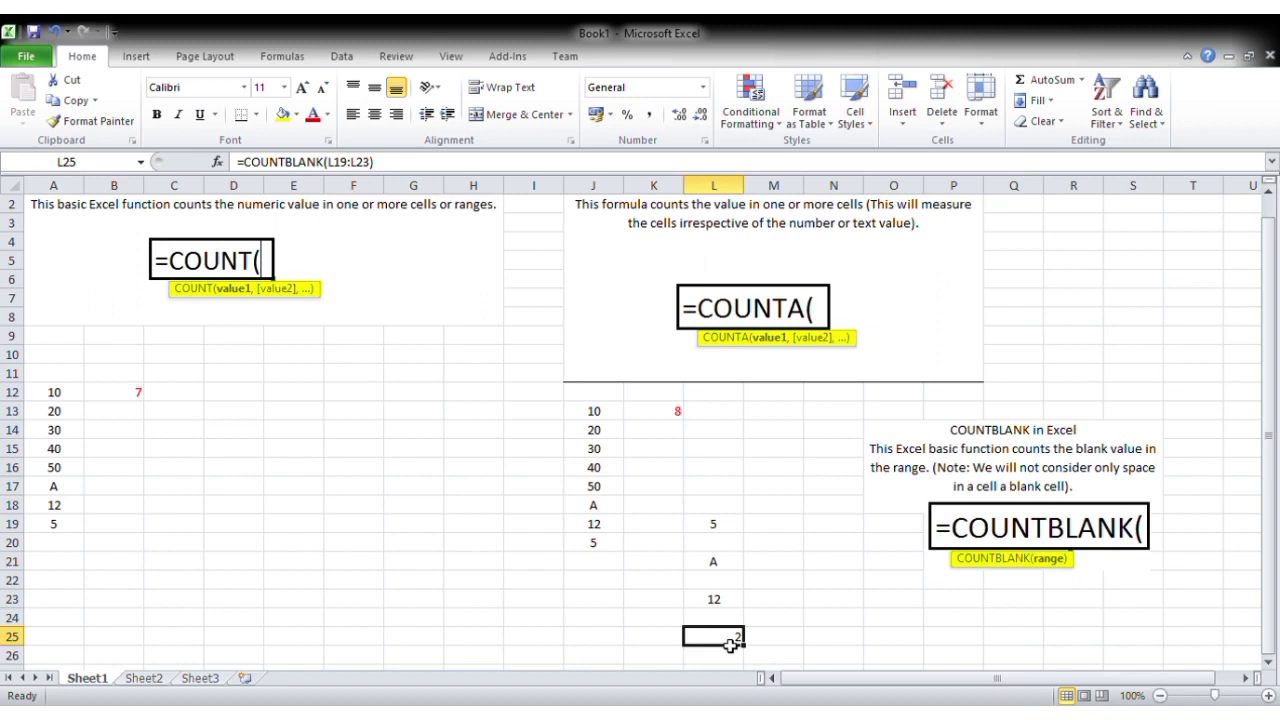
left_click(712, 599)
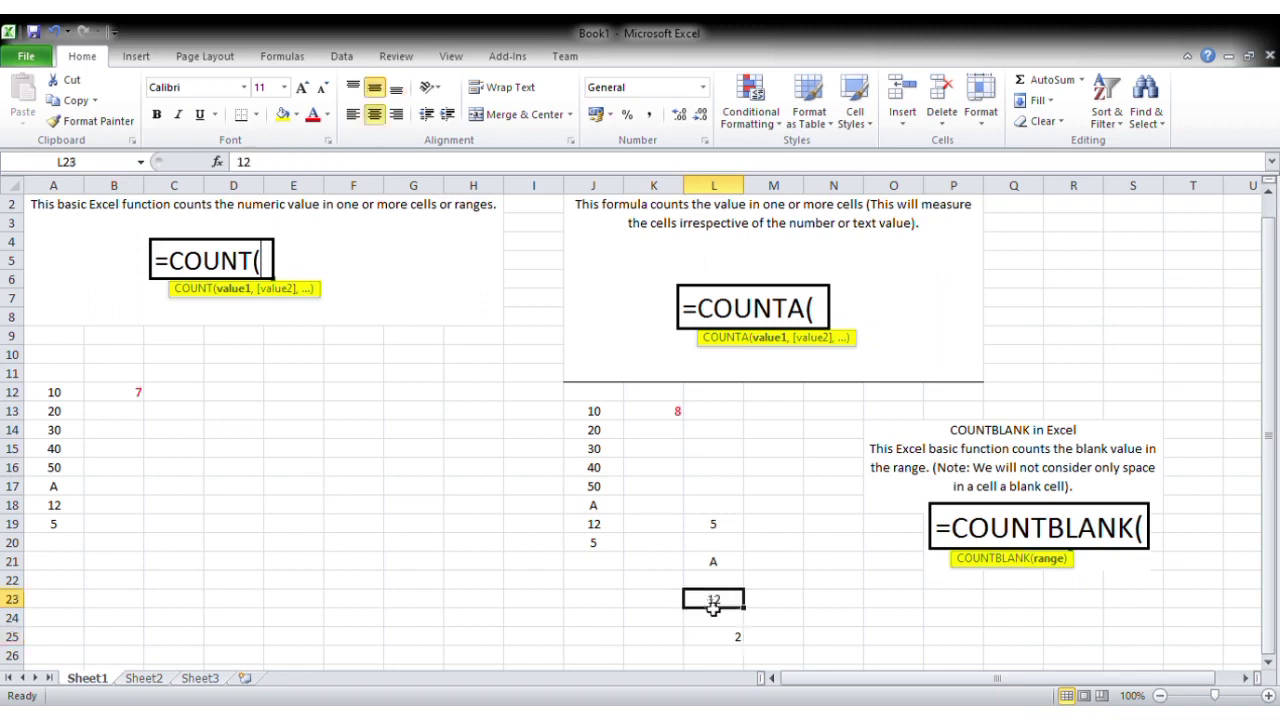
left_click(724, 558)
left_click(738, 641)
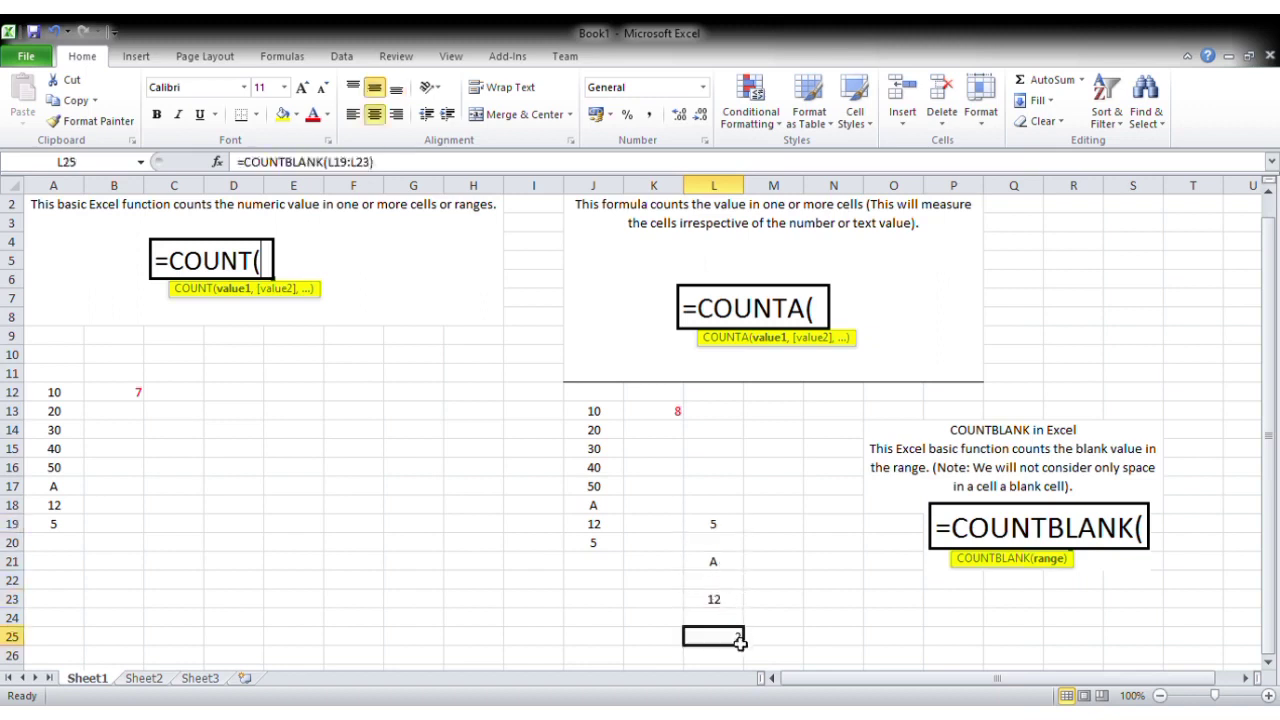